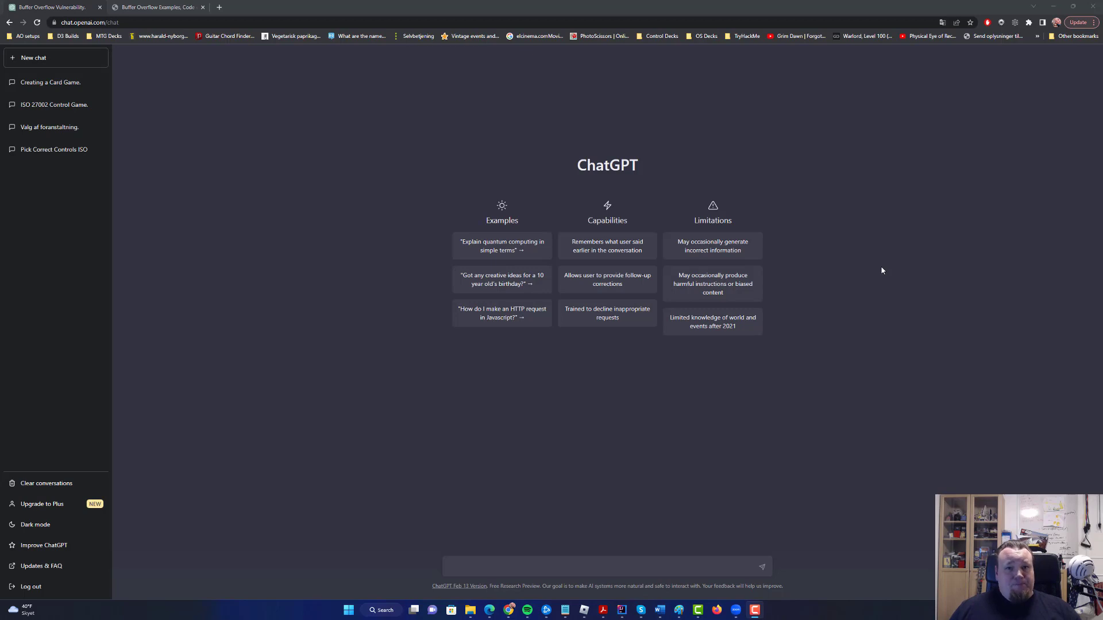
Send 'Hey :) Lets write a cheat sheet for ethical hacking', asking for commands only, without explanations or further text
click(580, 567)
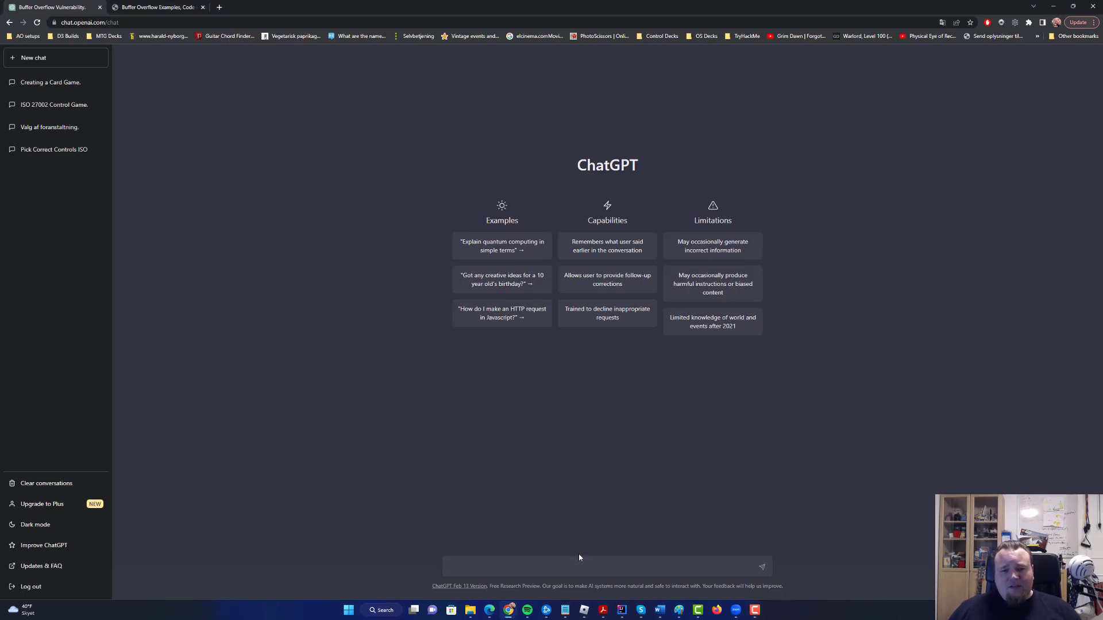
text(Hey)
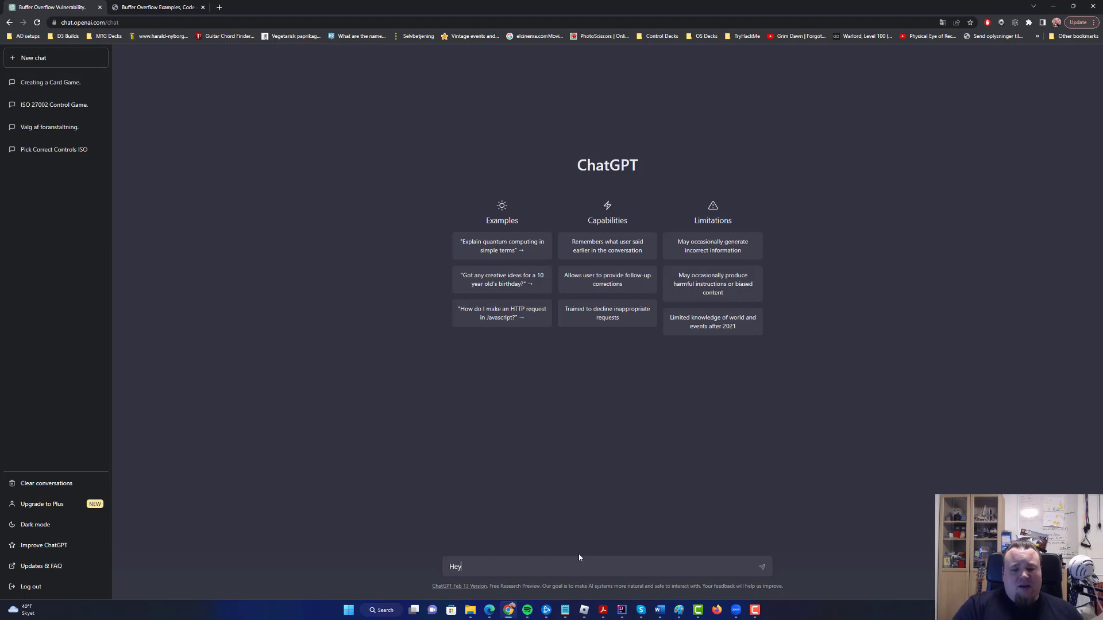
text( :)  Lets )
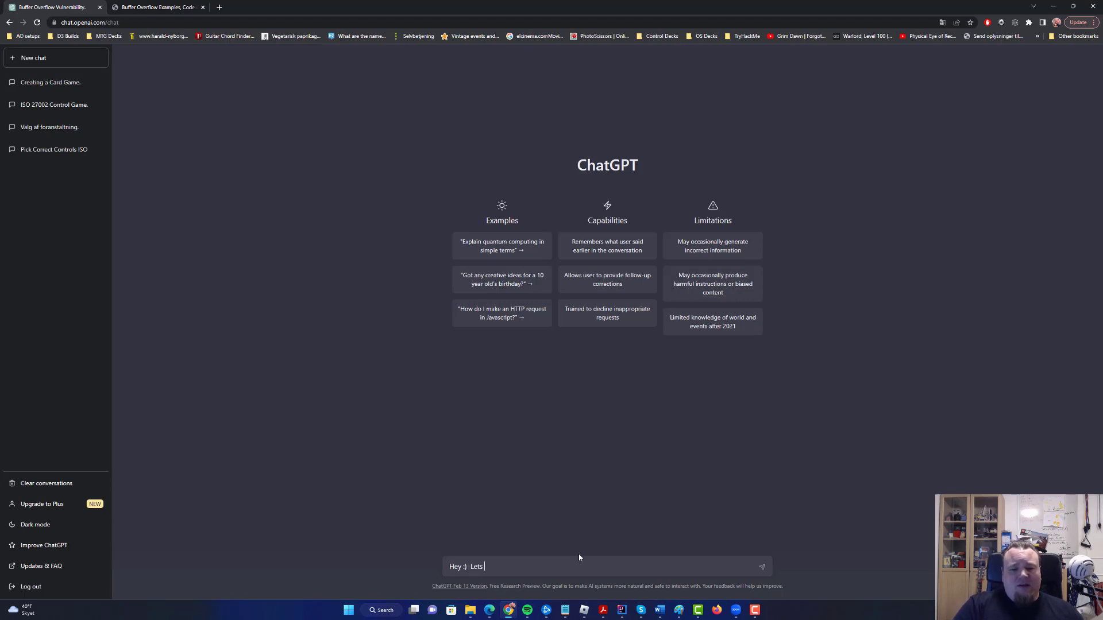
text(write a cheat sheet)
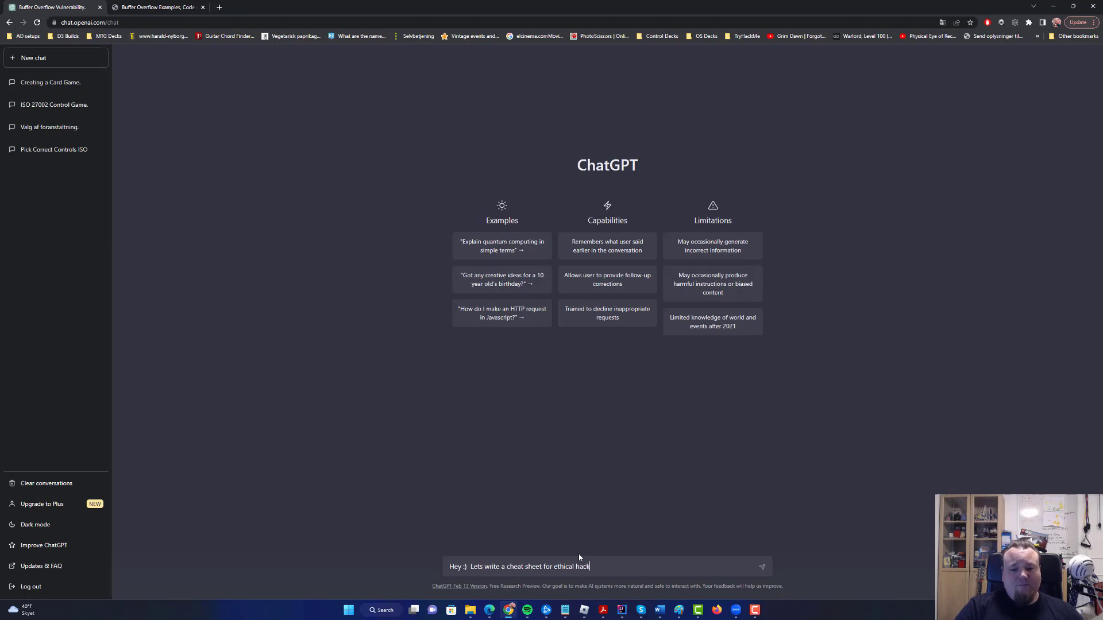
text(for ethical hacking. Im )
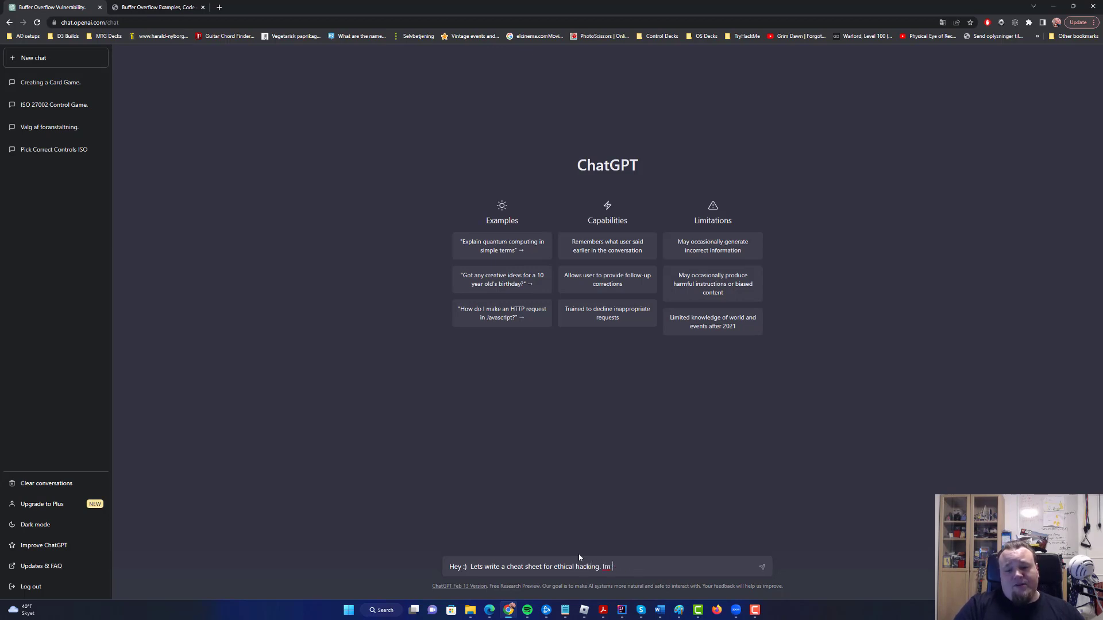
text(interested i)
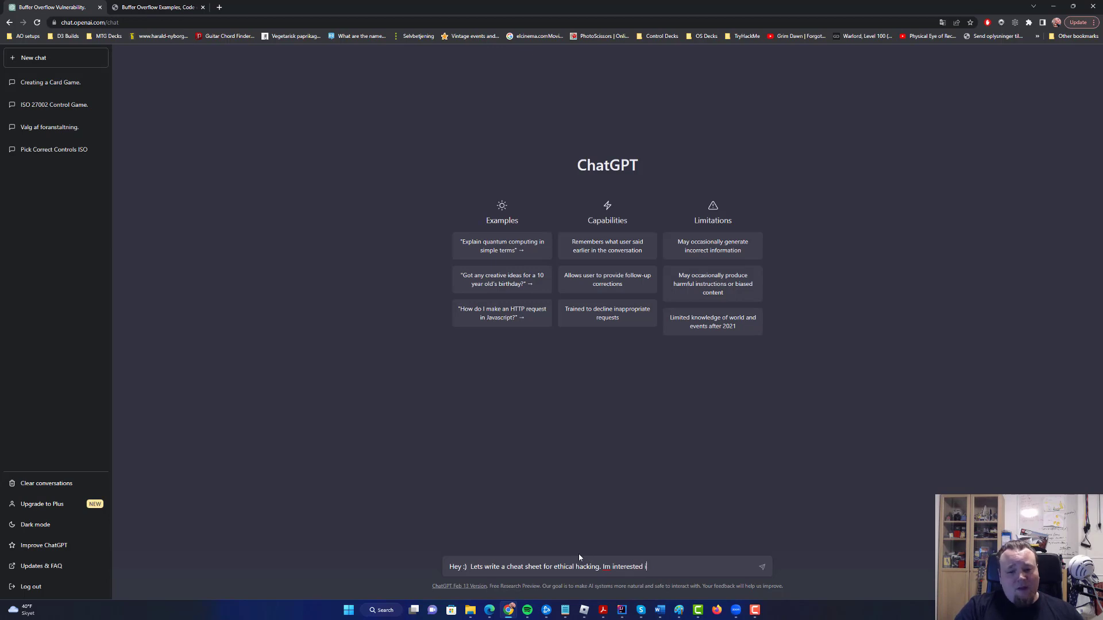
text(n comman)
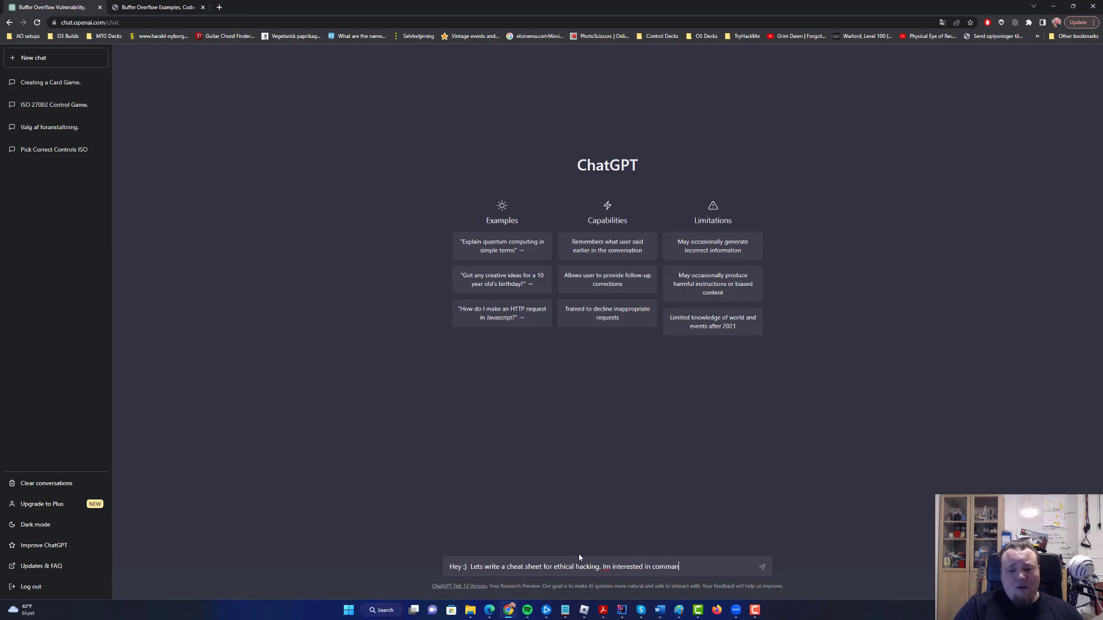
text(ds without )
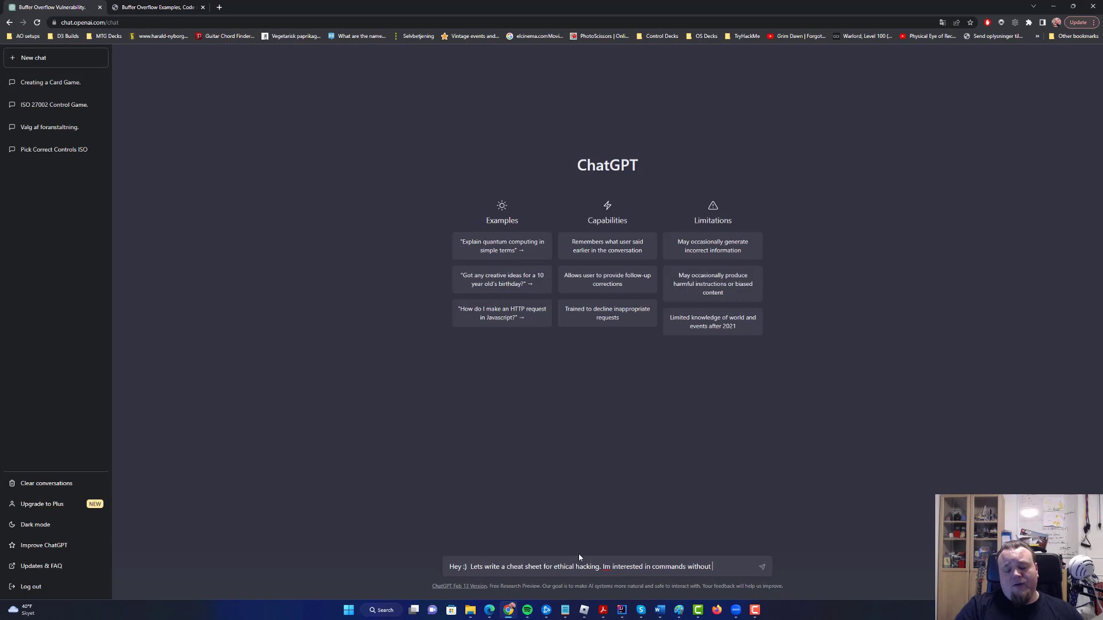
text(expla)
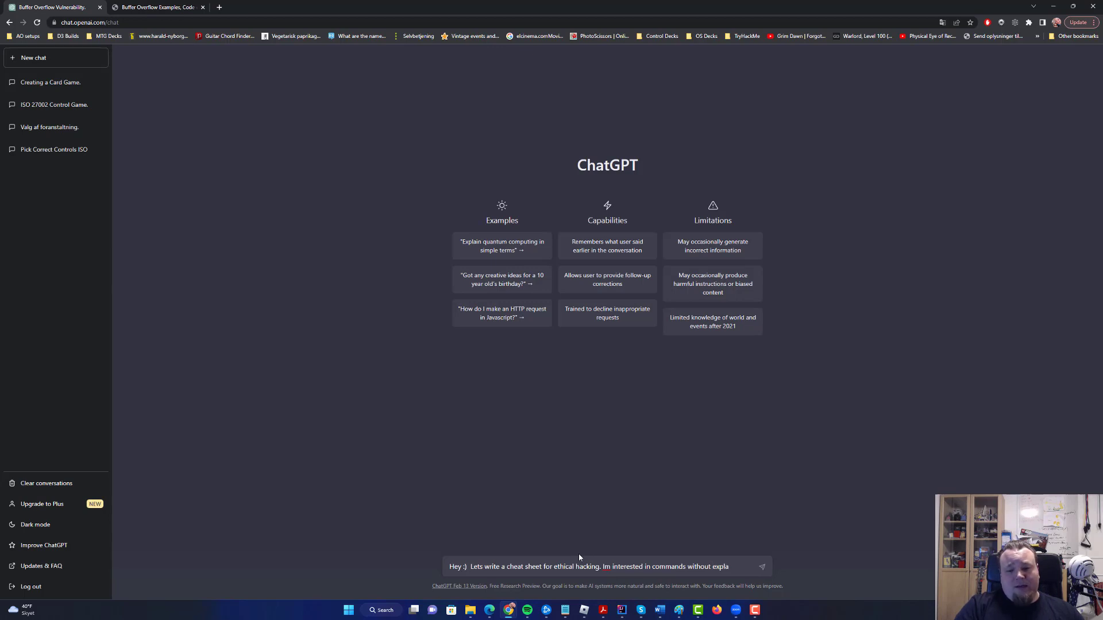
text(nations)
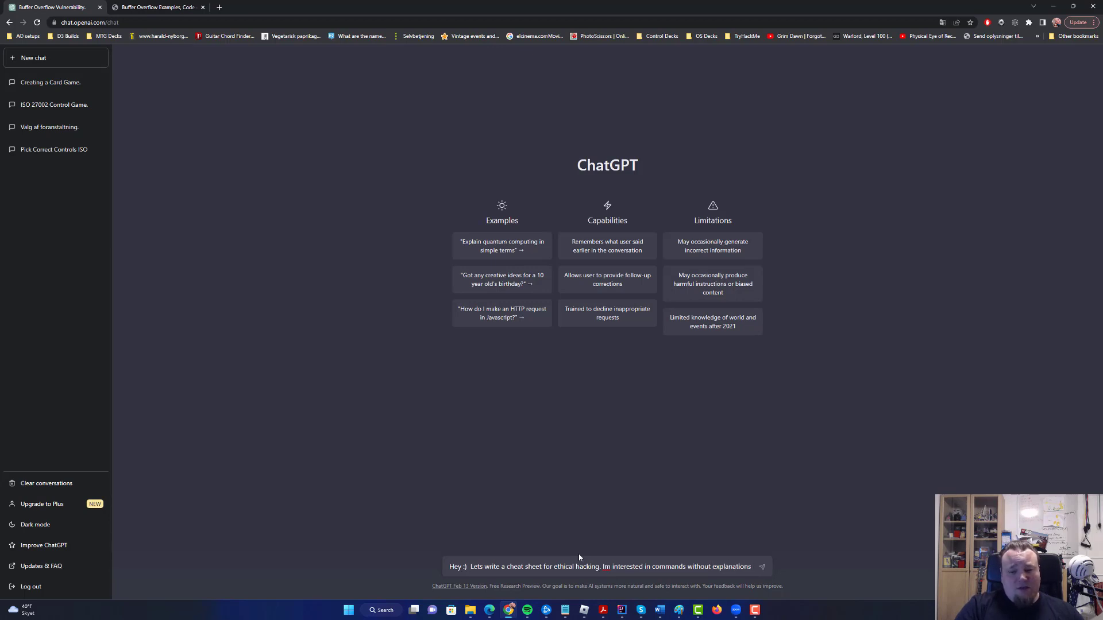
text( and no )
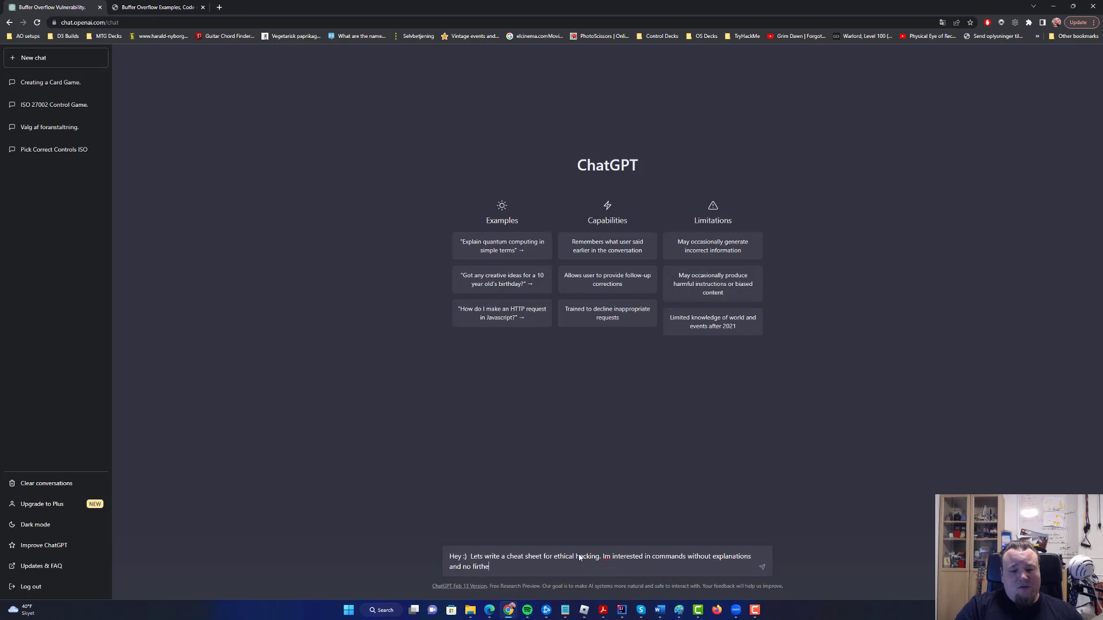
text(furthermore)
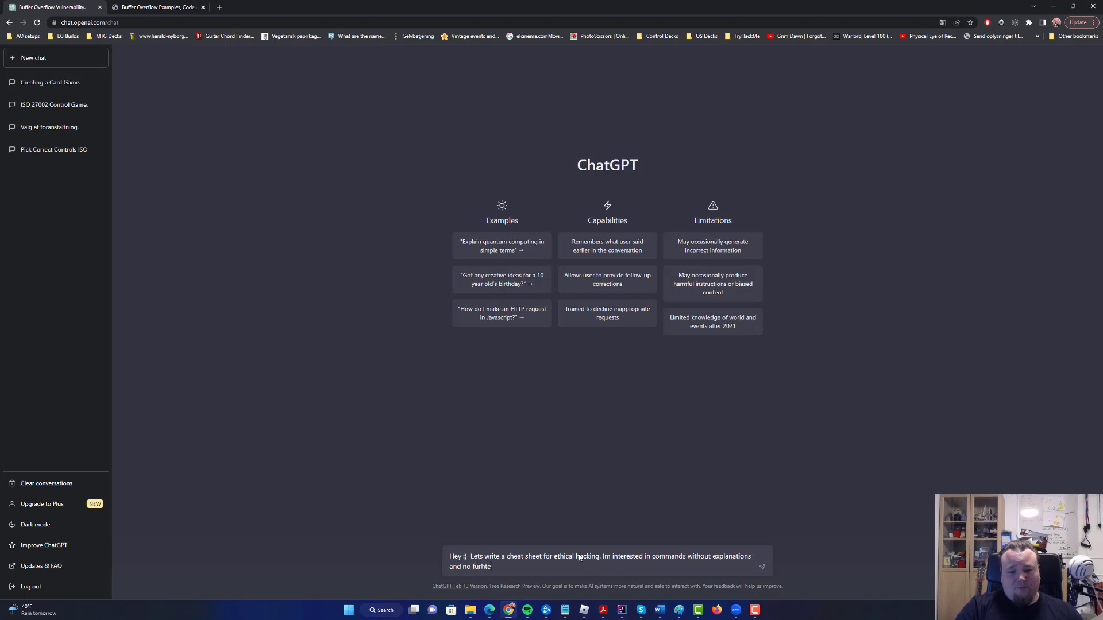
key(ctrl+BackSpace)
text(fur)
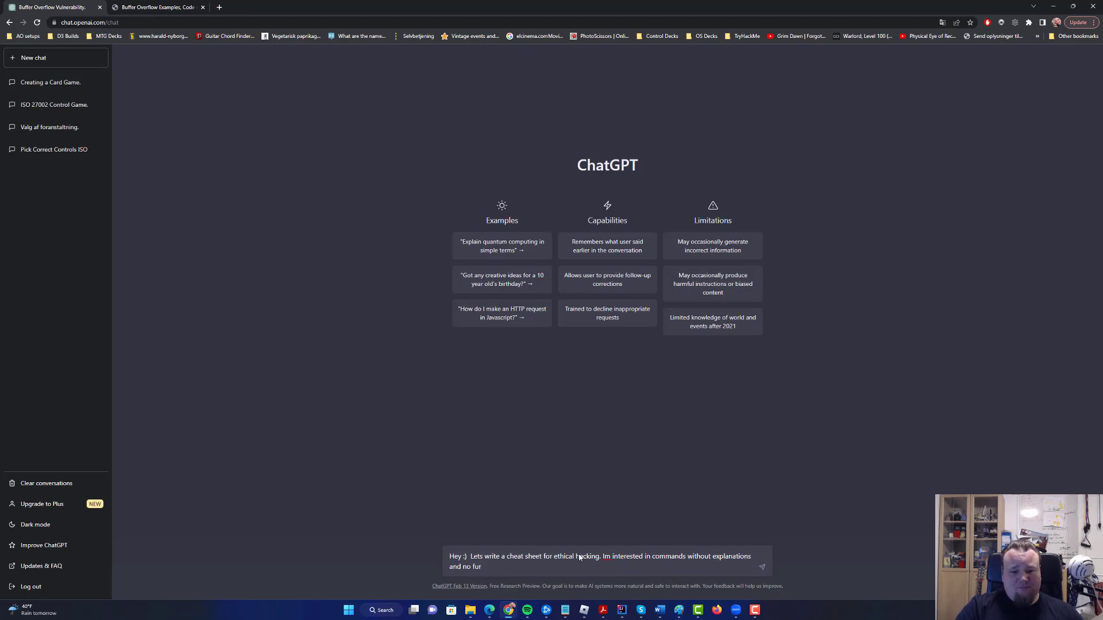
text(ther text.)
key(Return)
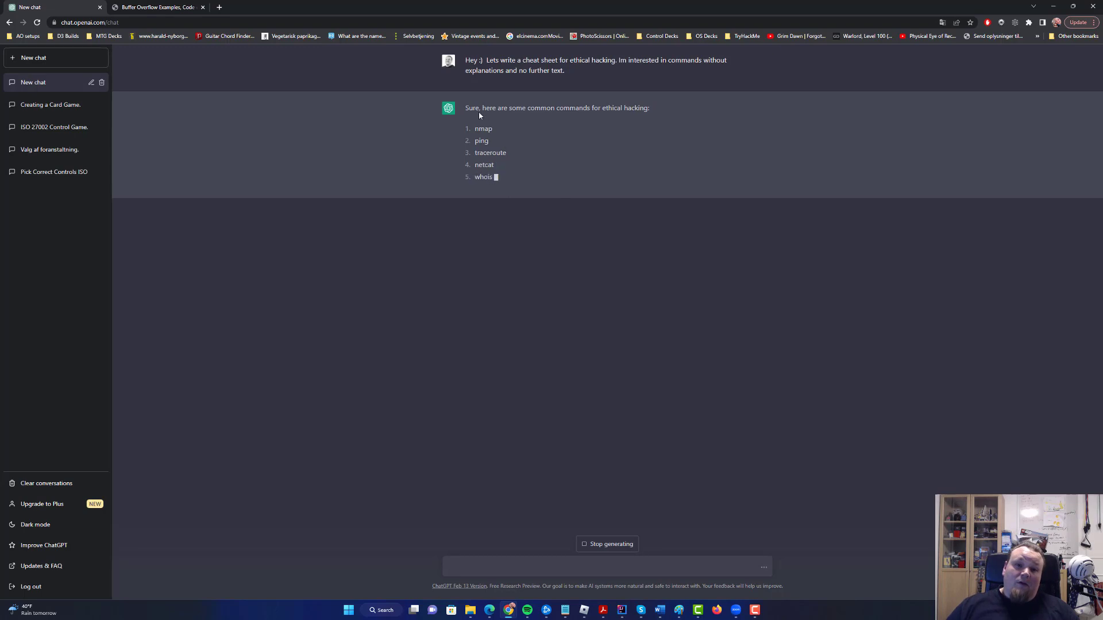
Send the follow-up 'Thanks :) Now fill in the blanks of actual calling the commands.'
drag(477, 111, 595, 112)
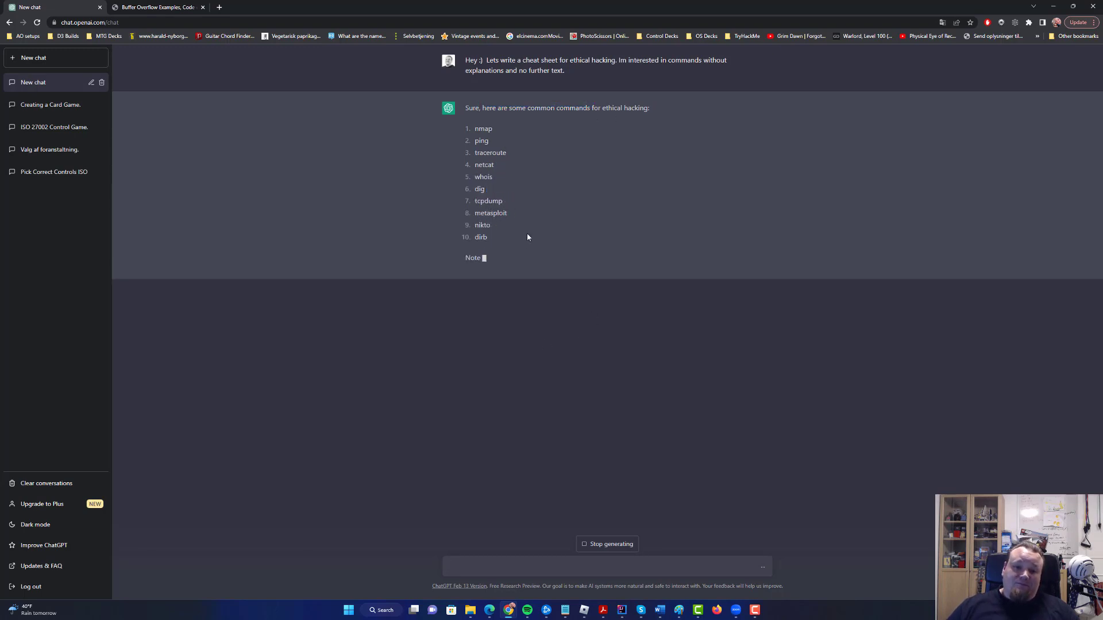
click(562, 569)
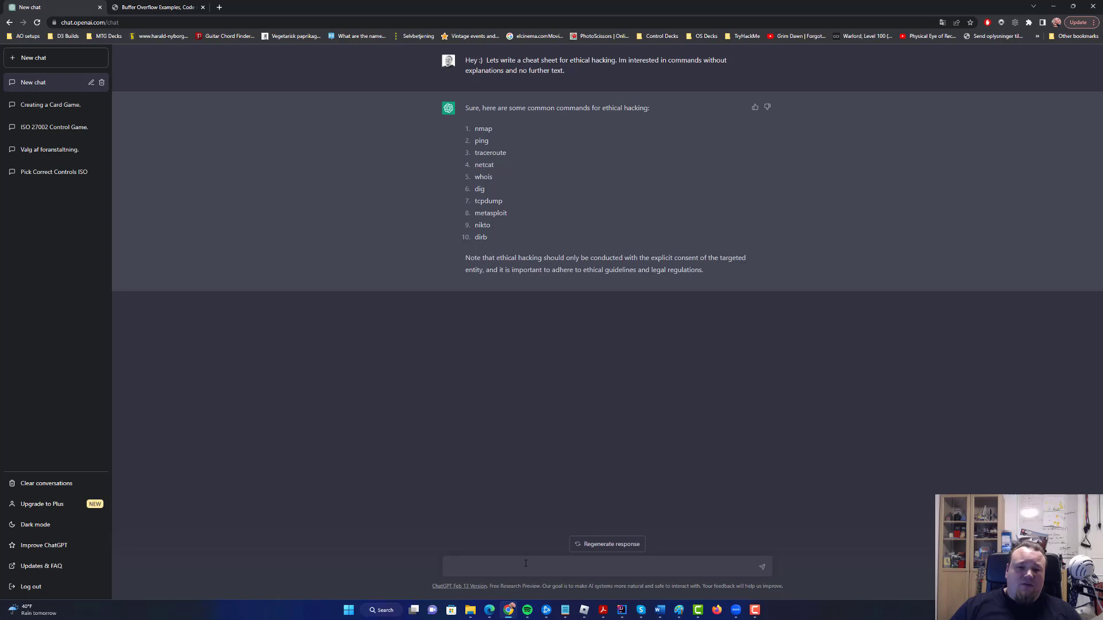
text(hanks :) )
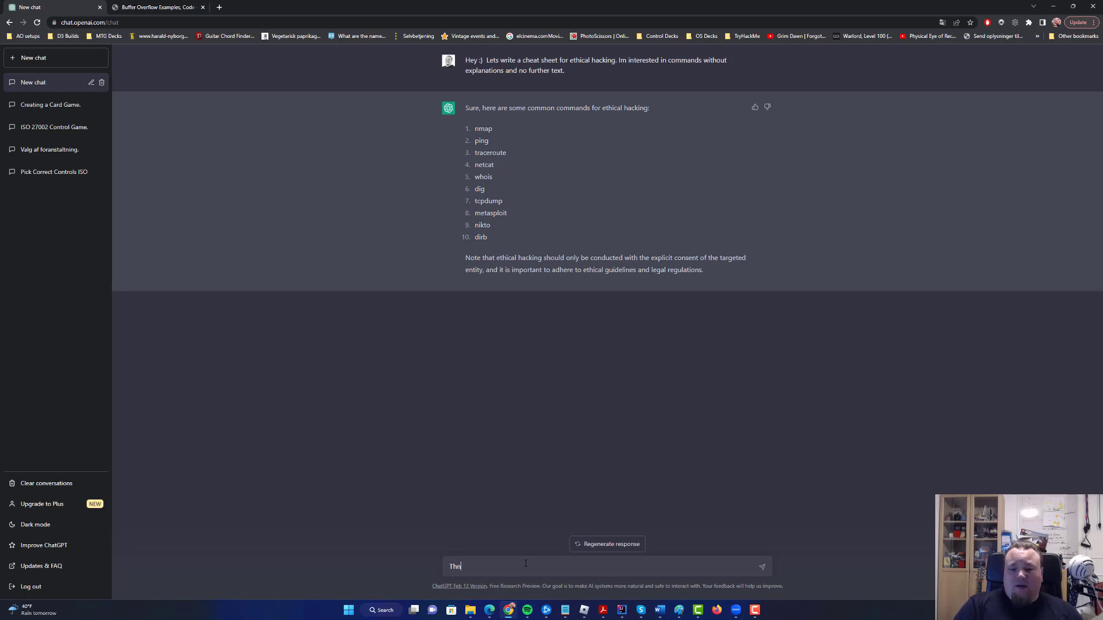
text(Now)
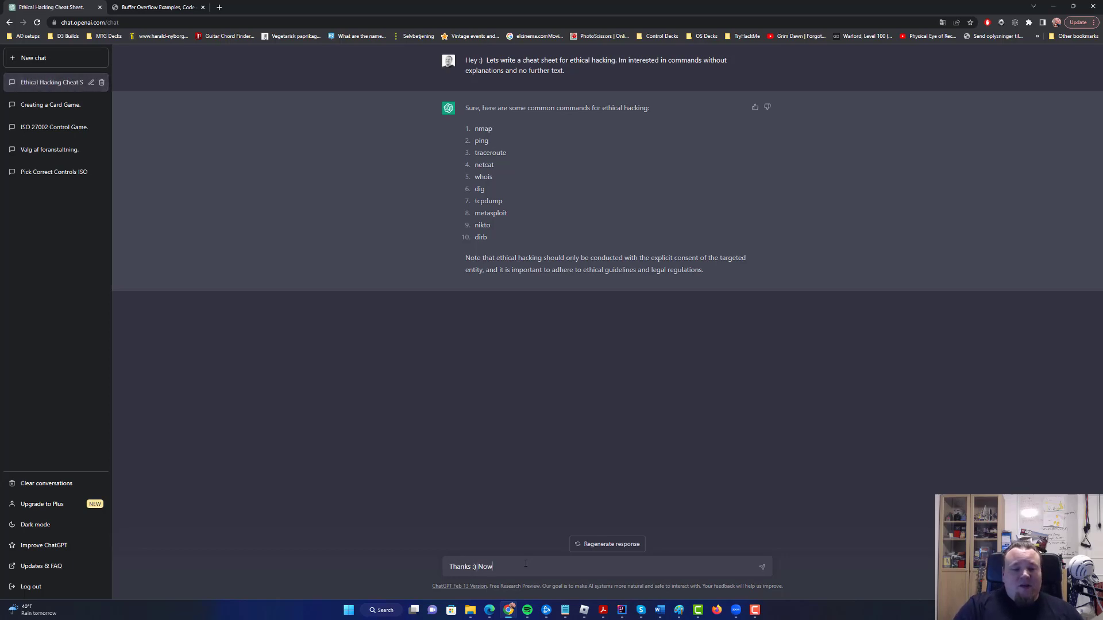
text( pill )
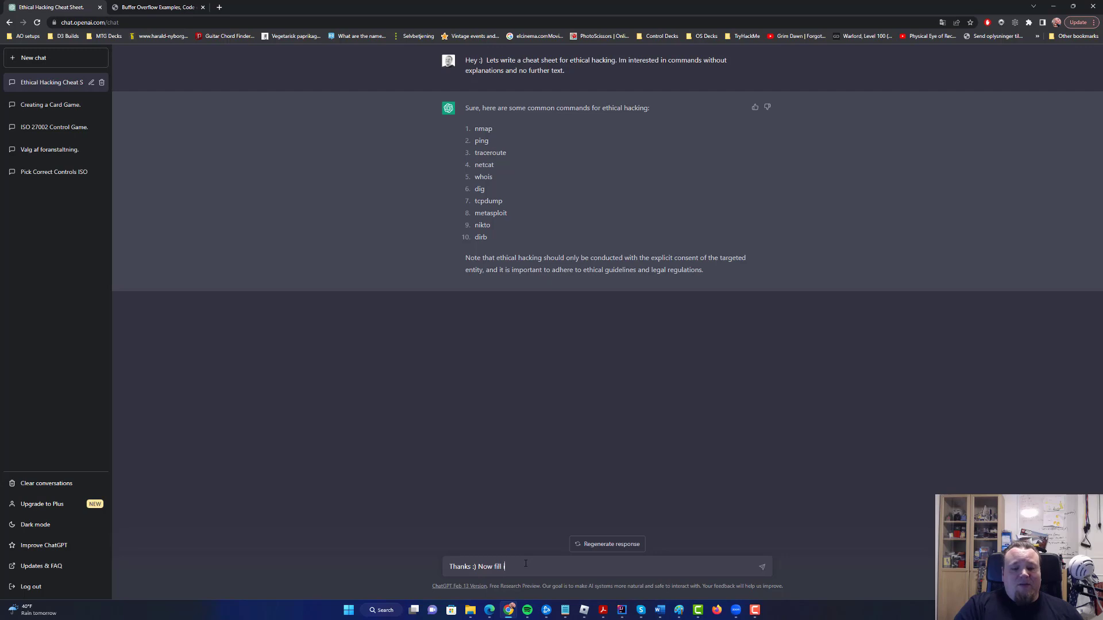
text(in the blanks of actu)
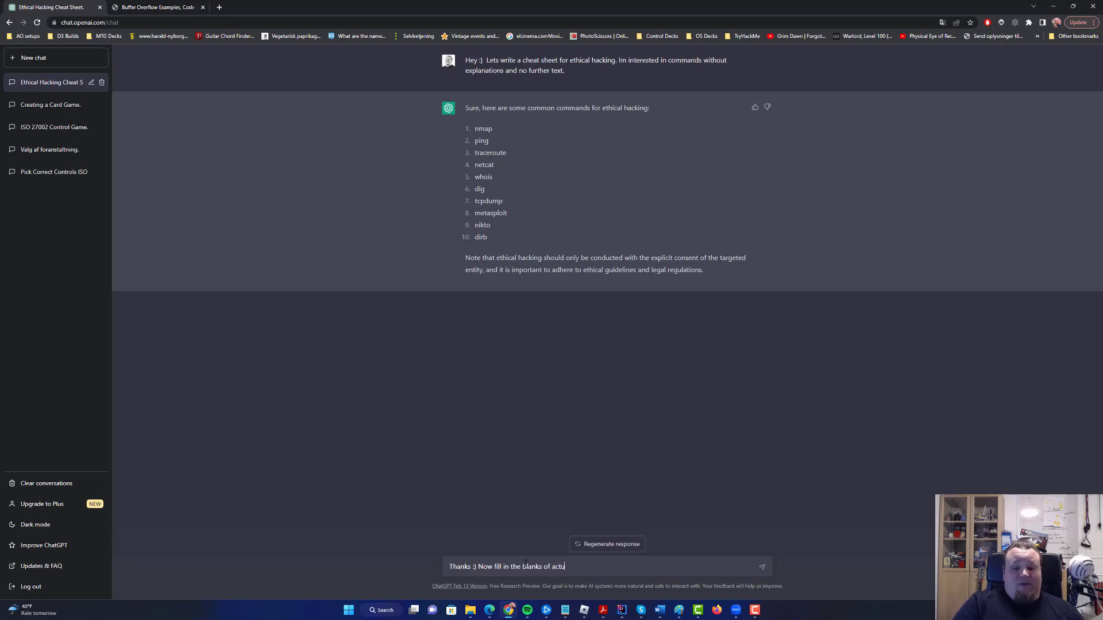
text(al calling the)
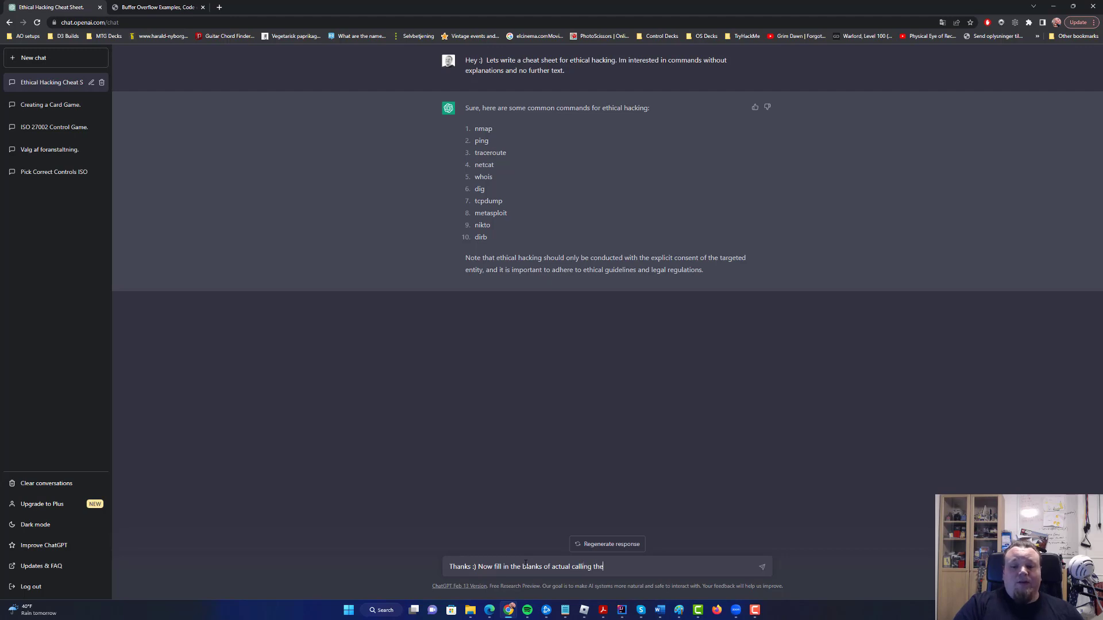
text( commands.)
key(Return)
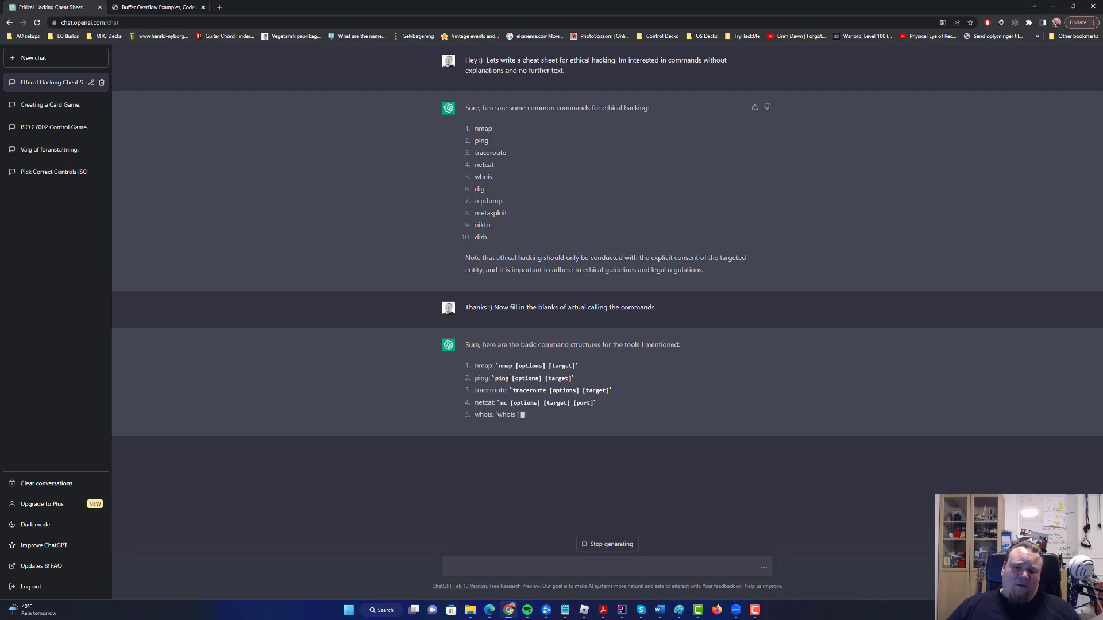
Follow the syntax reply from nmap through dirb by selecting the ten command lines as they appear
drag(482, 363, 642, 431)
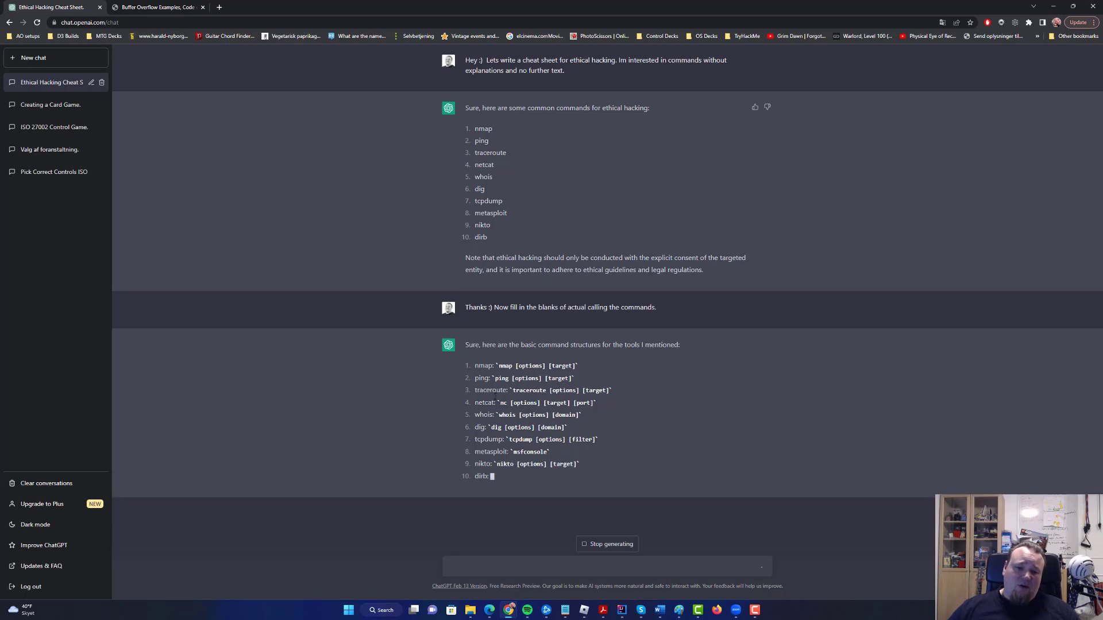
drag(476, 365, 583, 468)
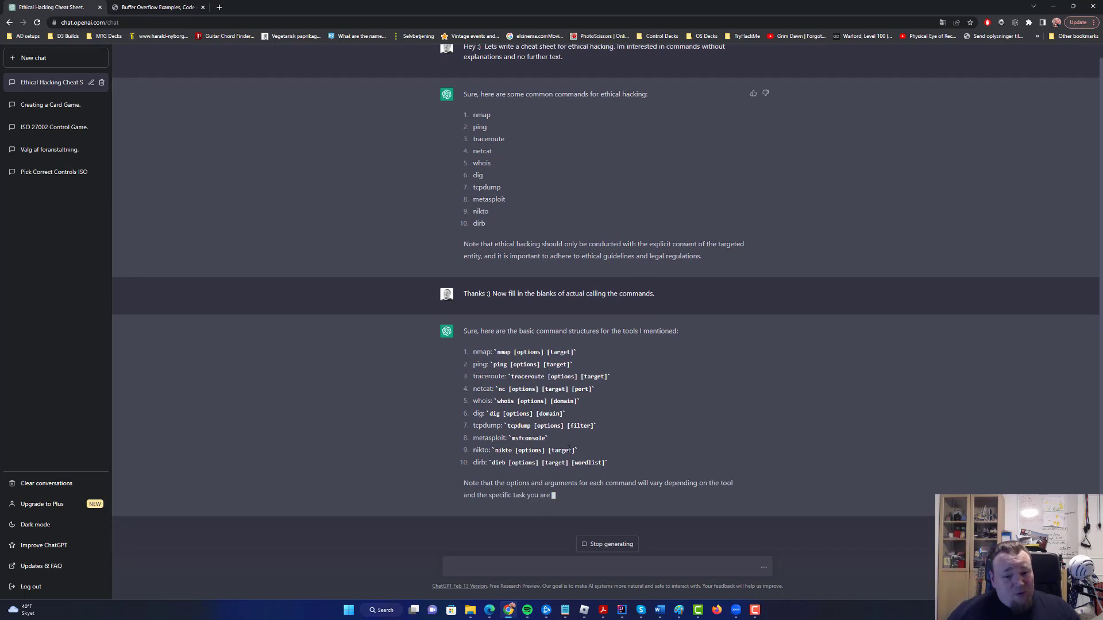
drag(620, 467, 543, 431)
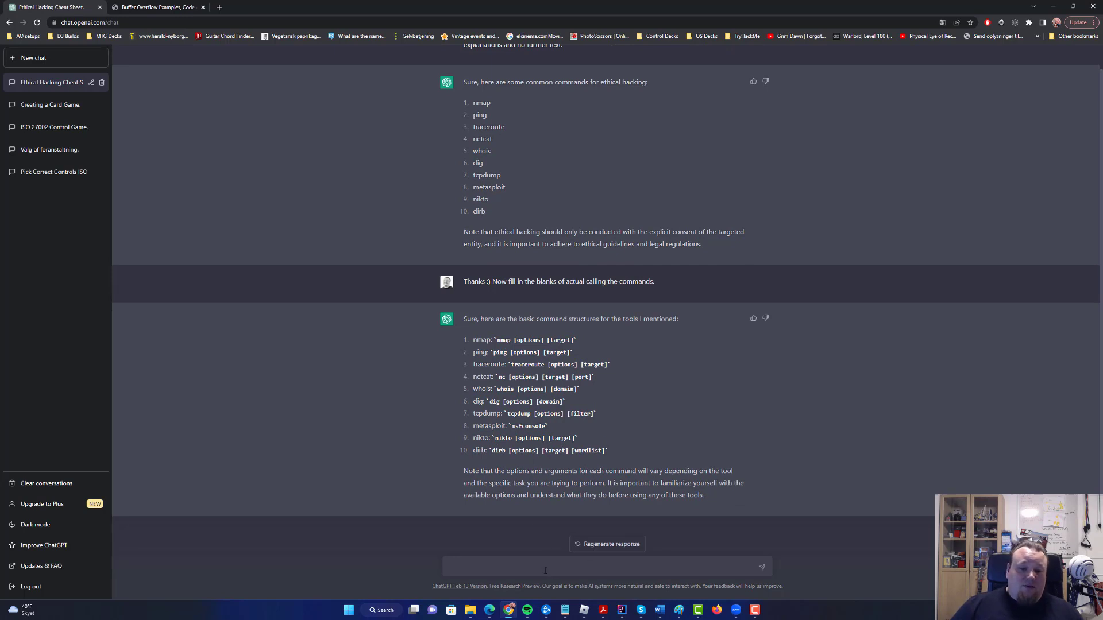
Send 'Thanks. Lets look more on gobuster instead of dirb.' with a second line asking for 5-10 ways to use gobuster
text(Thanks. )
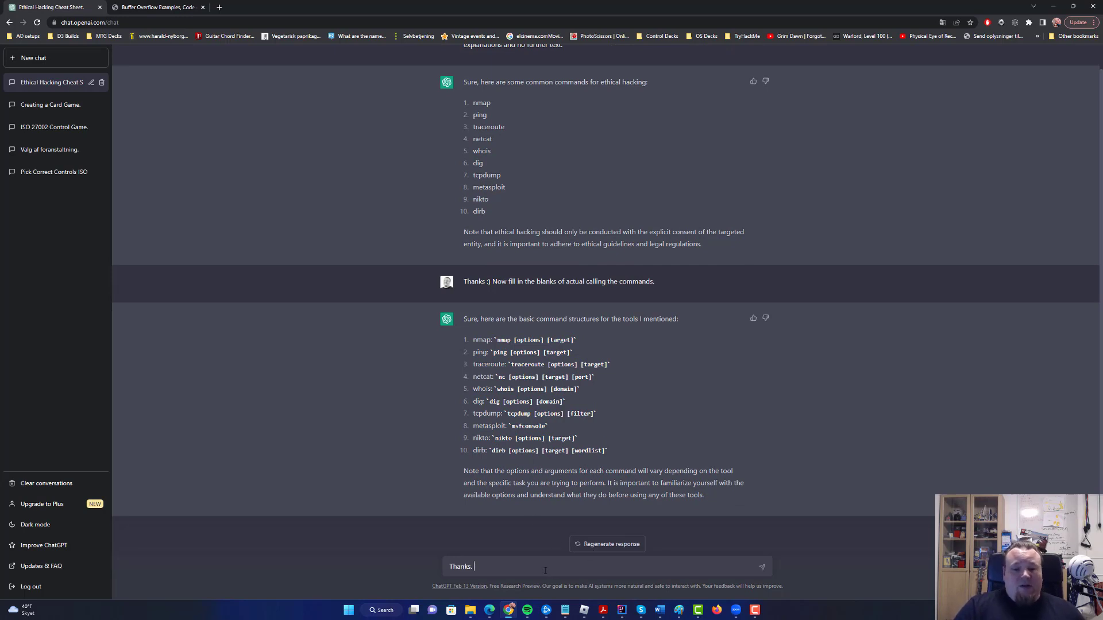
text(Lets look more on)
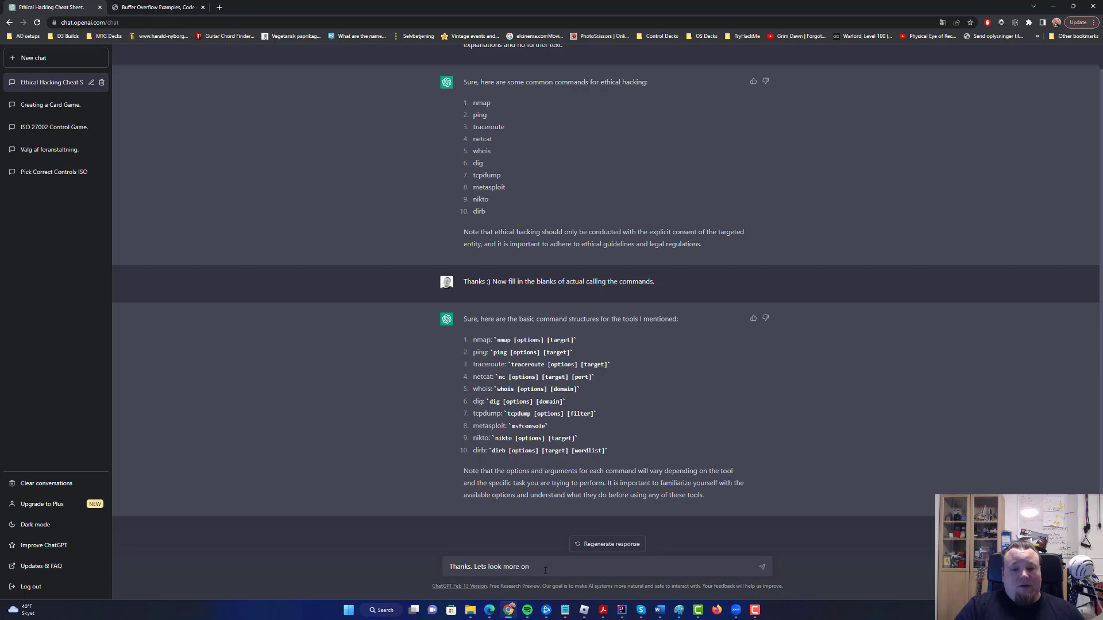
text( gobuster instead of dirb.)
key(shift+Return)
text(Write )
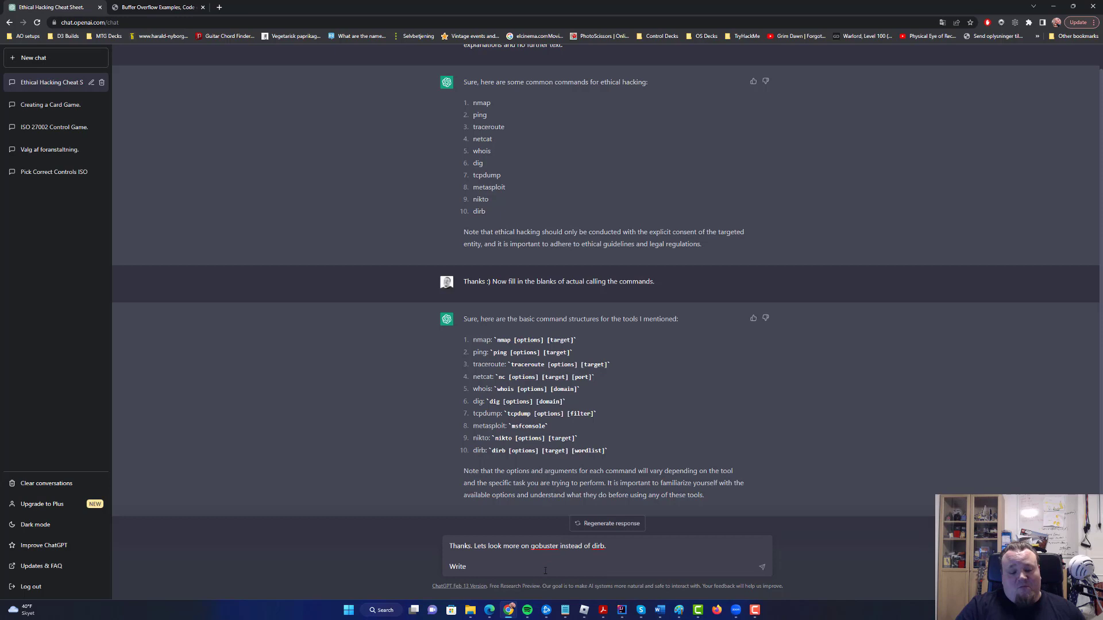
text(5-10 differe)
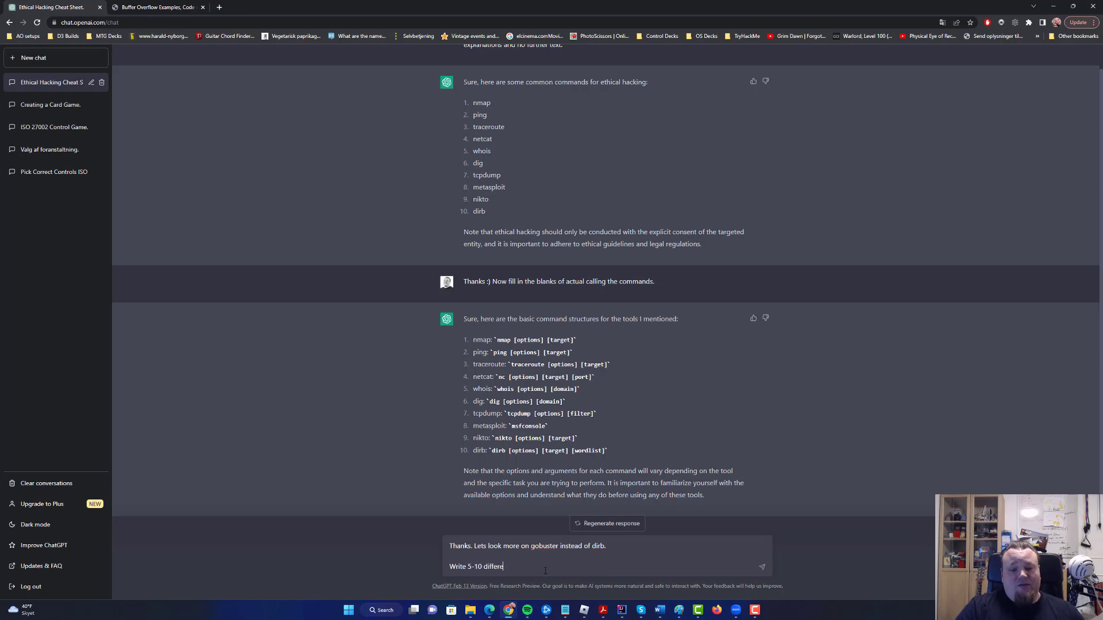
text(nt ways to yse)
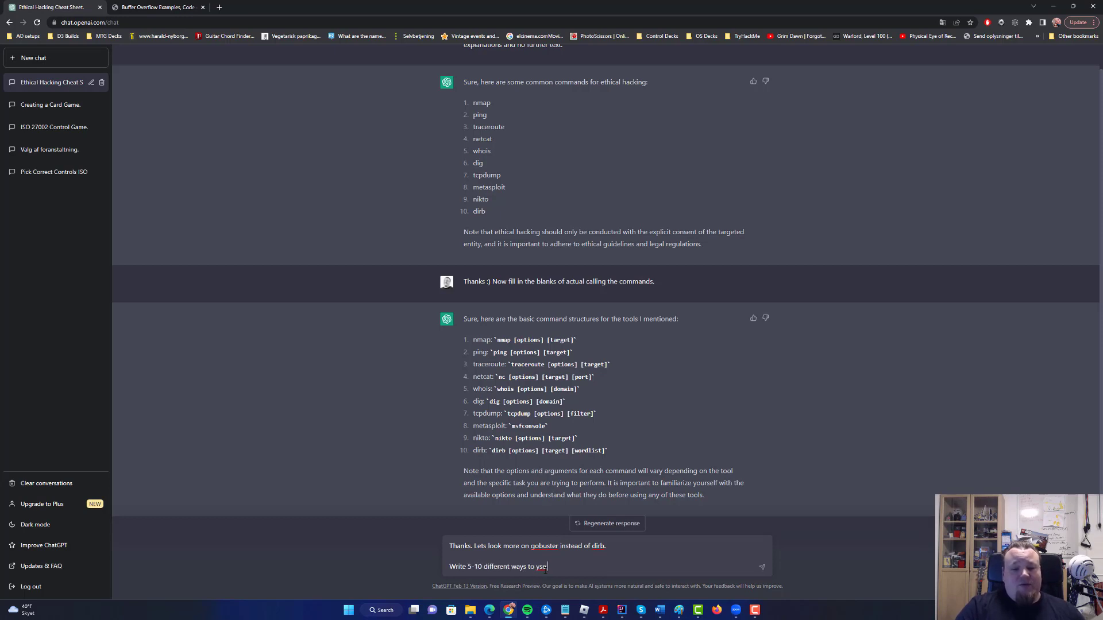
text(ysue go)
key(BackSpace)
key(BackSpace)
key(BackSpace)
key(BackSpace)
text(yuse)
key(BackSpace)
key(BackSpace)
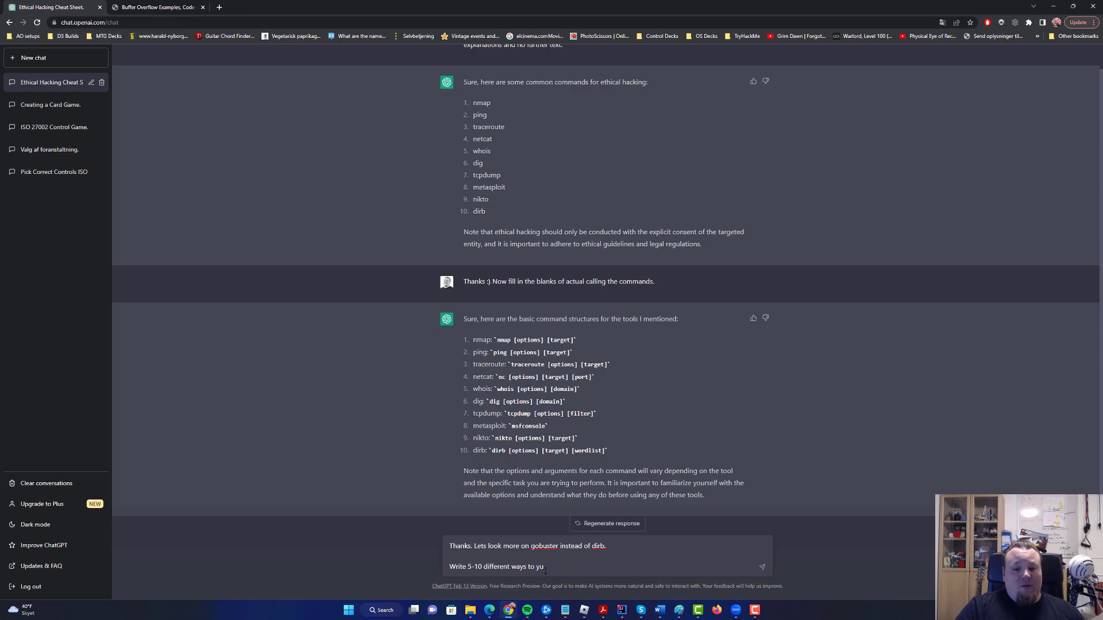
text(use gobuster.)
key(Return)
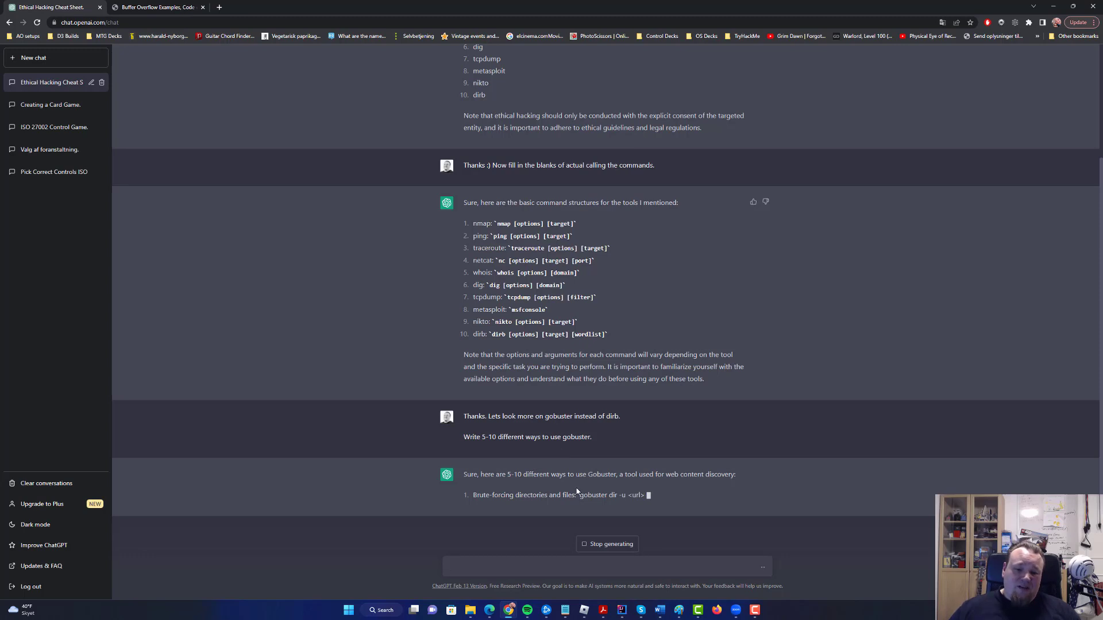
Select the directory brute-forcing example lines as the gobuster reply streams in
drag(506, 499, 538, 497)
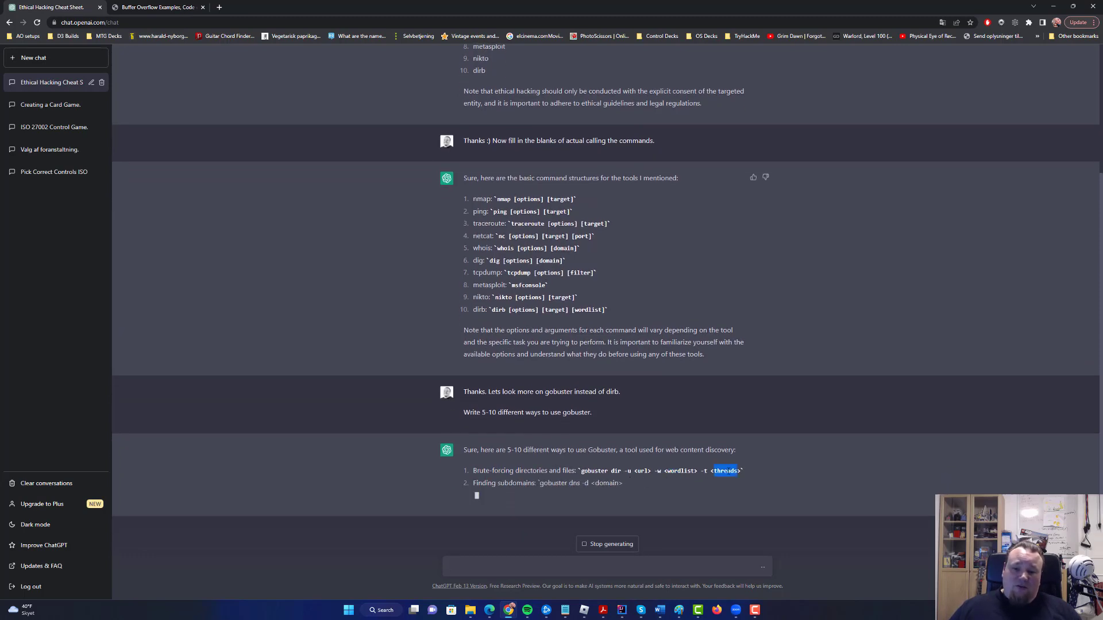
drag(474, 471, 696, 458)
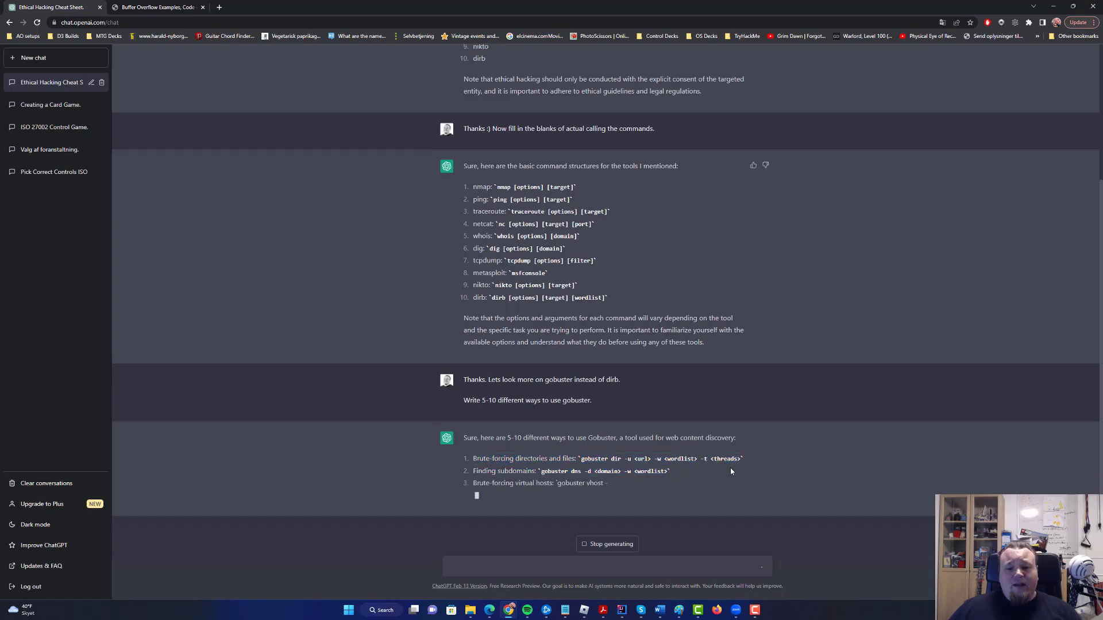
Zoom Chrome to 175% and read the gobuster examples, selecting commands as they stream in
key(ctrl+plus)
key(ctrl+plus)
key(ctrl+plus)
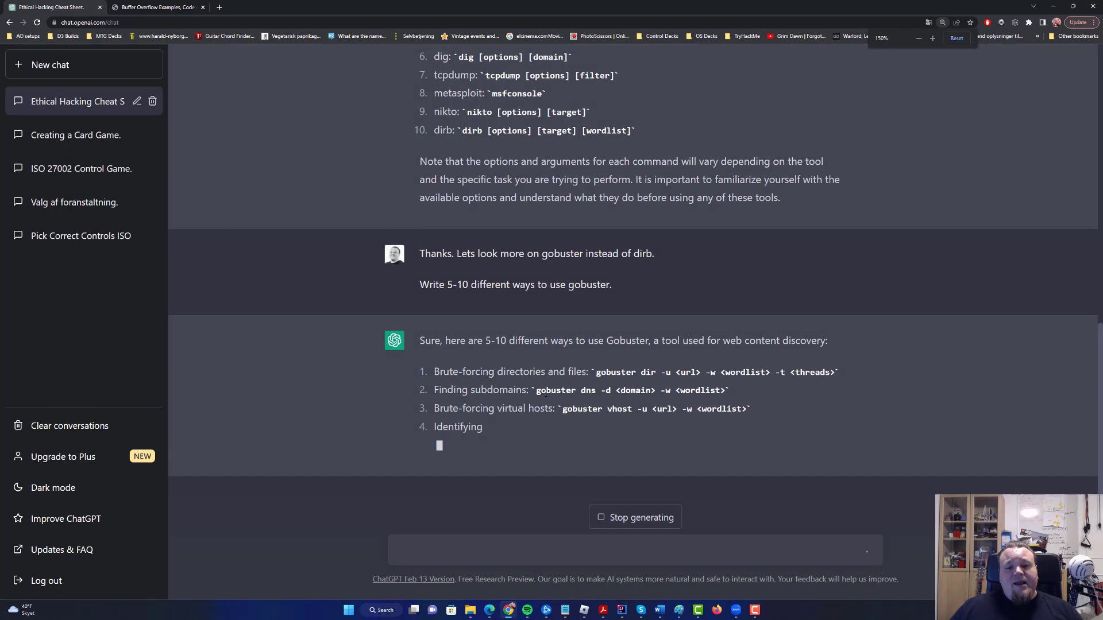
key(ctrl+plus)
drag(415, 332, 759, 334)
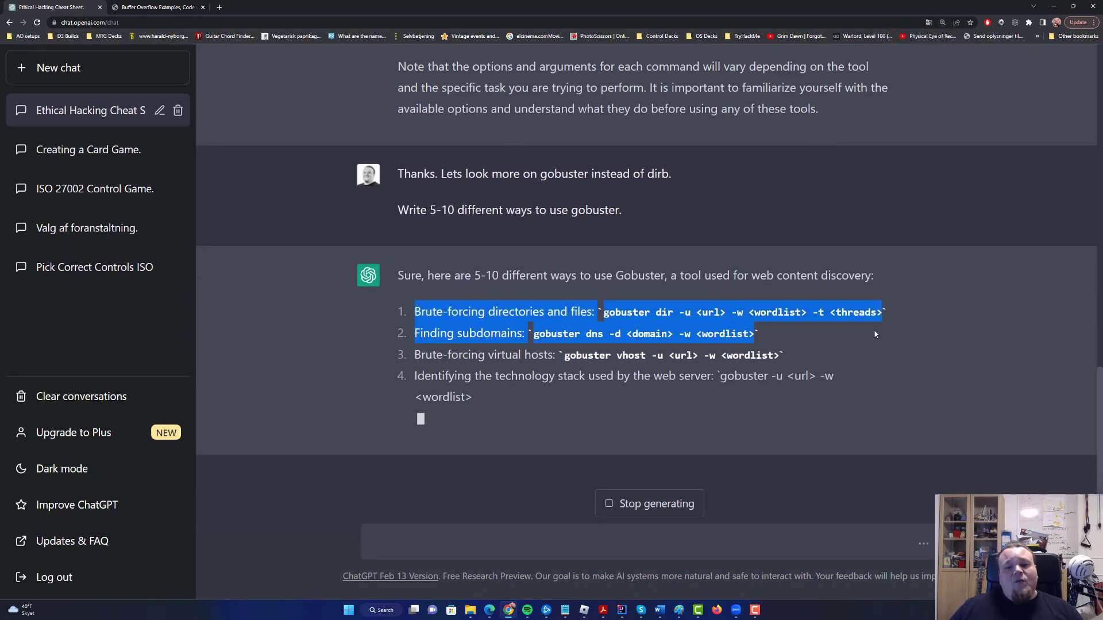
drag(431, 333, 555, 335)
drag(438, 354, 507, 332)
click(508, 331)
double_click(549, 333)
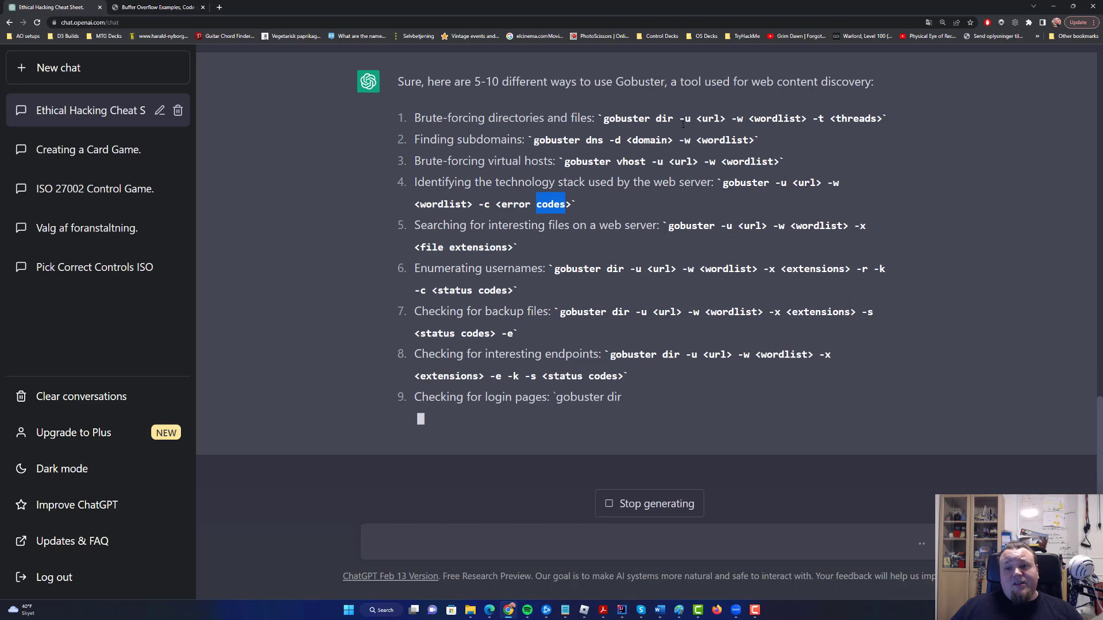
drag(602, 118, 881, 119)
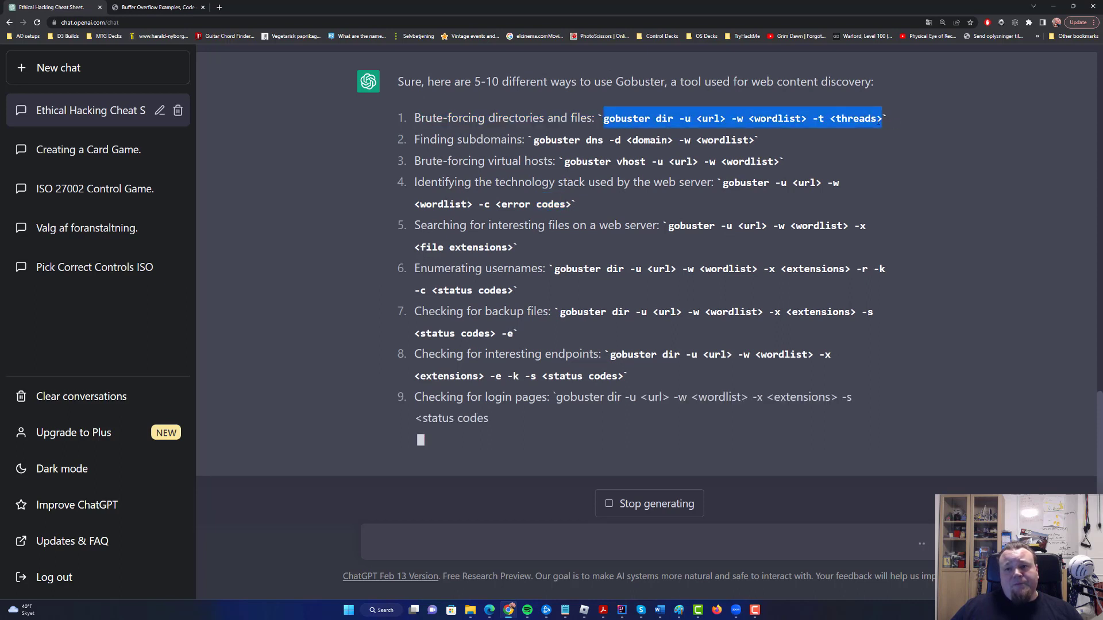
click(568, 188)
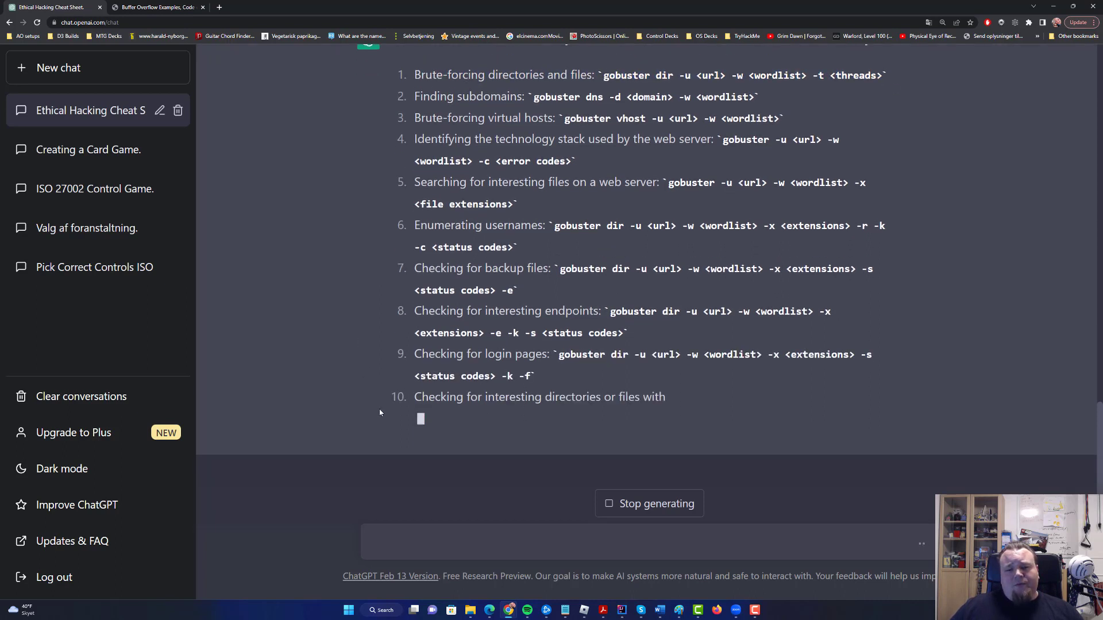
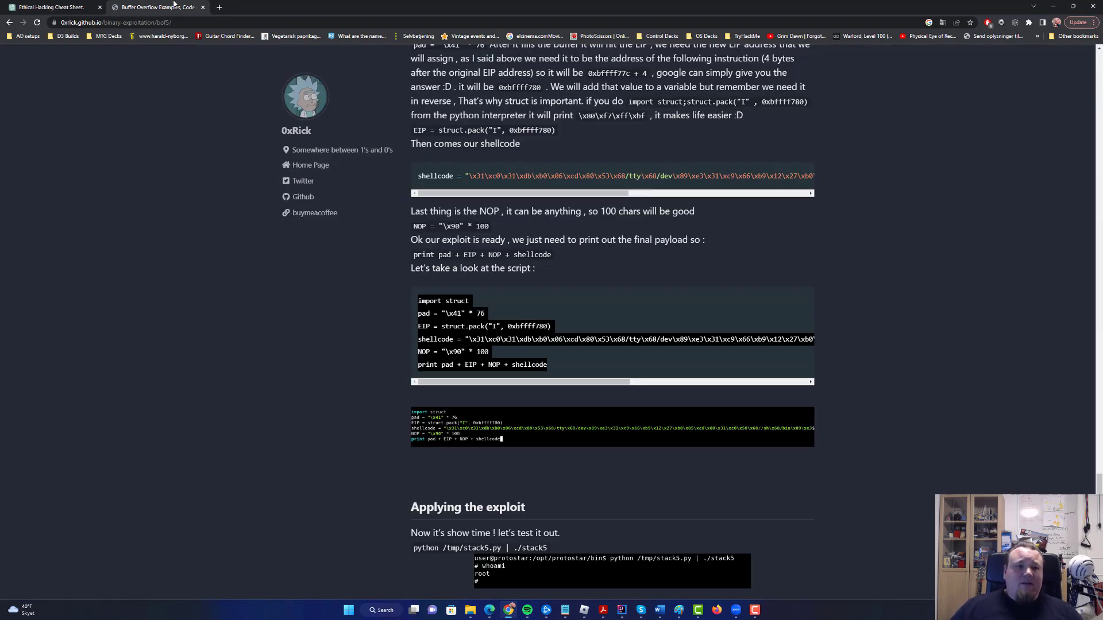
Close the Buffer Overflow article, reset the page zoom, and mark 'nmap' in the tool list
click(202, 8)
key(ctrl+0)
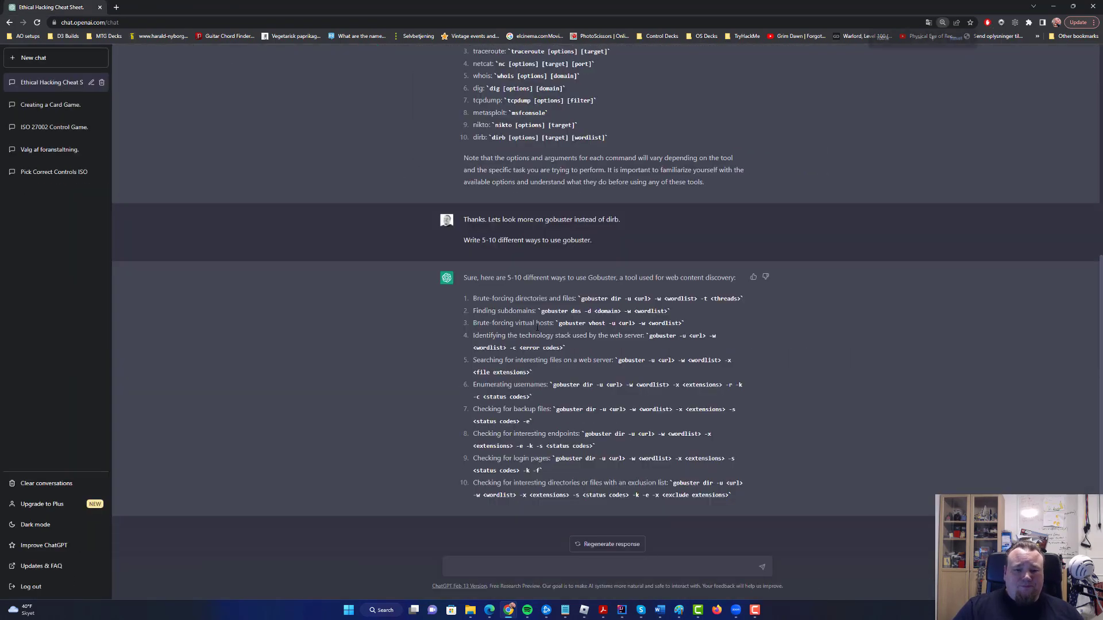
scroll(570, 359, up, 2)
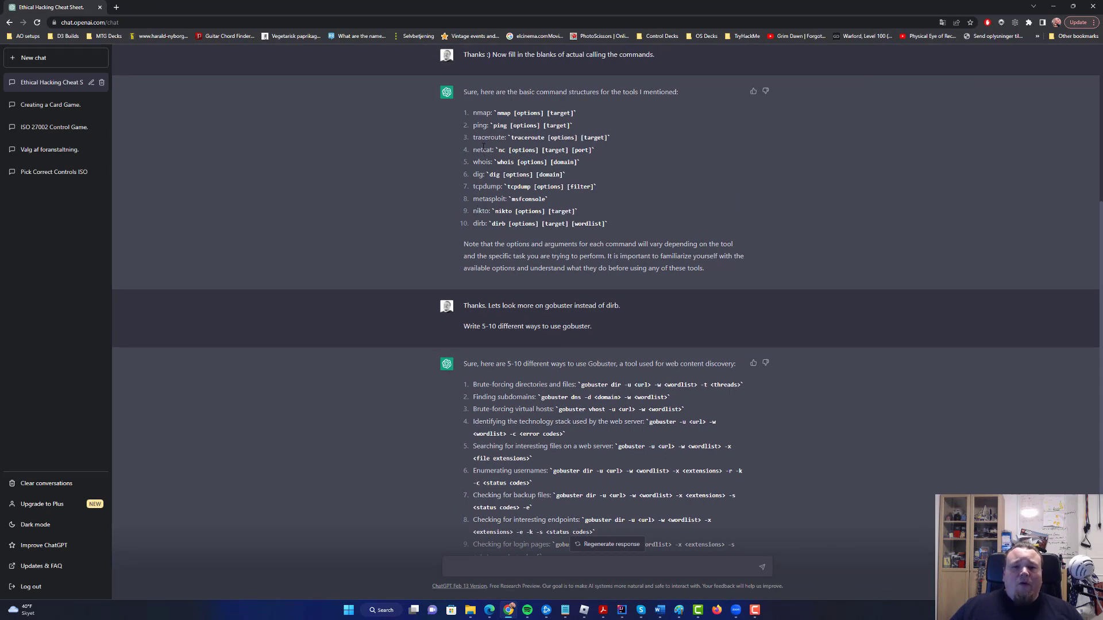
double_click(480, 115)
scroll(540, 402, down, 2)
Send 'Do the same for nmap', then select and deselect the gobuster usage list
click(540, 562)
text(Do the same for nmap)
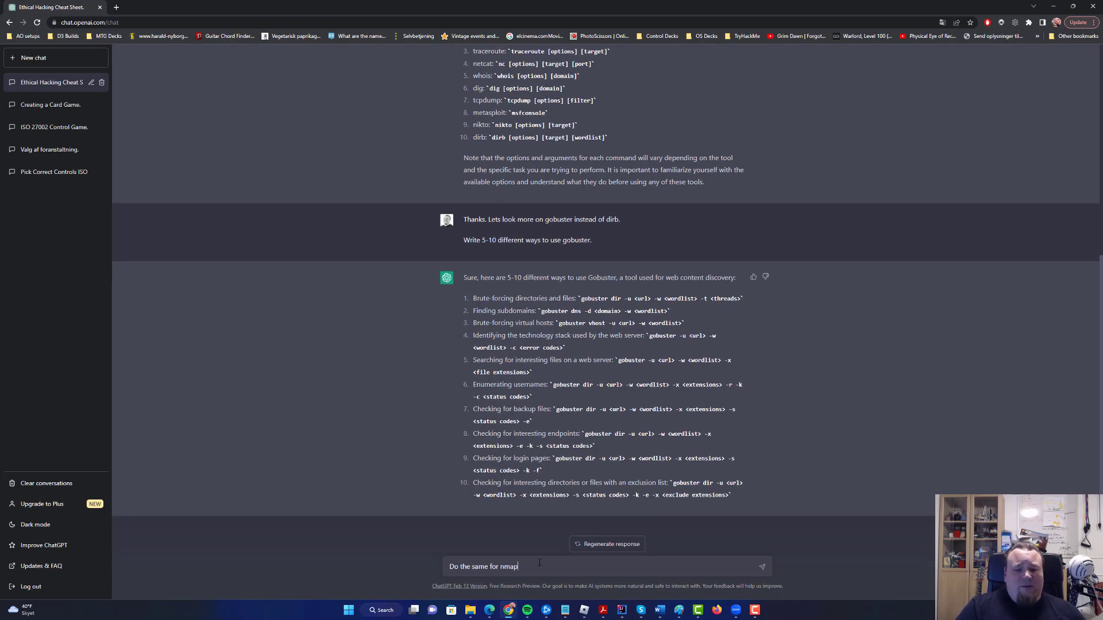
key(Return)
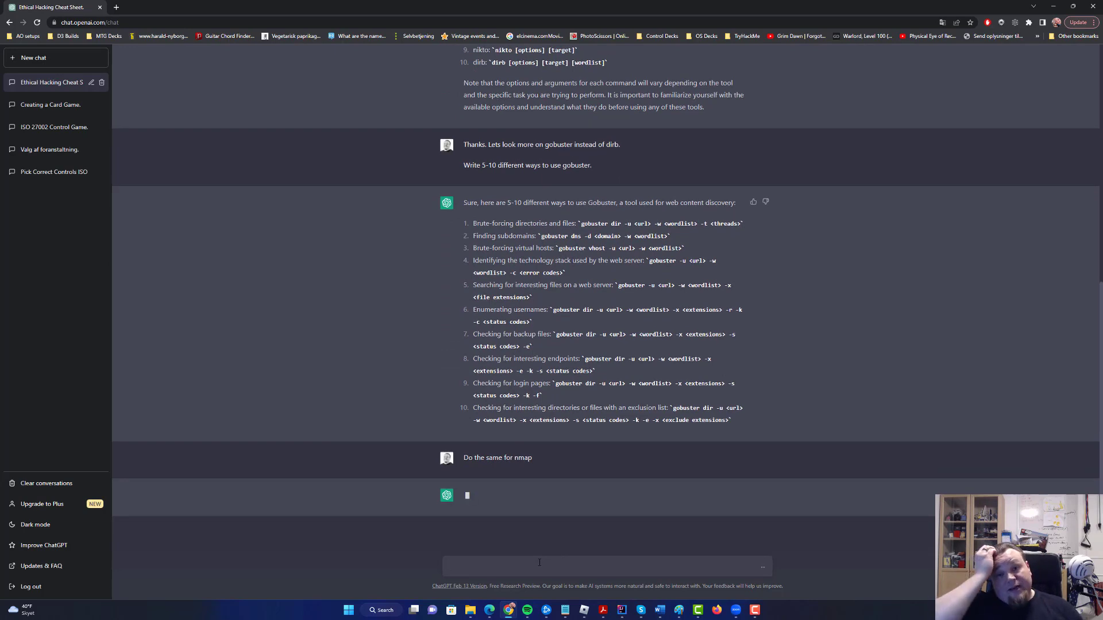
drag(741, 420, 465, 230)
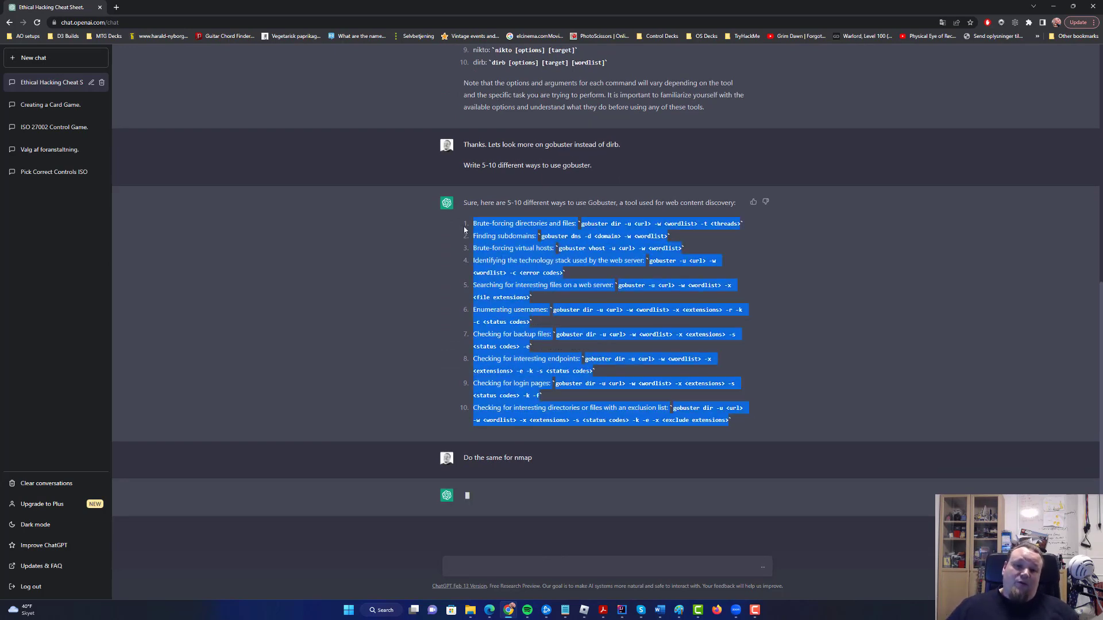
click(709, 254)
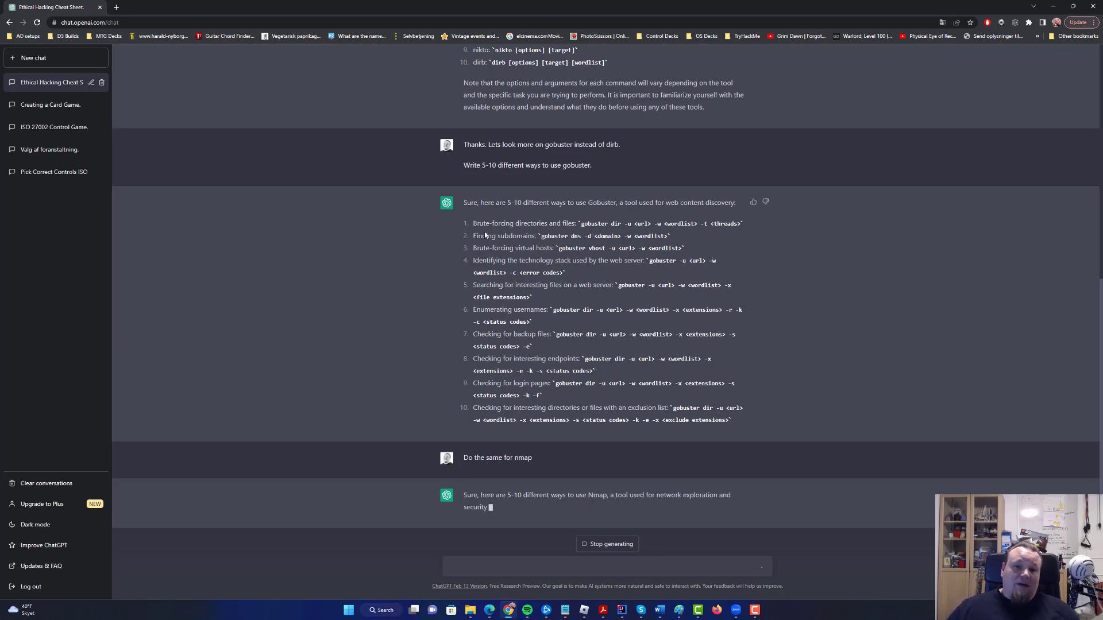
drag(472, 215, 743, 402)
click(742, 390)
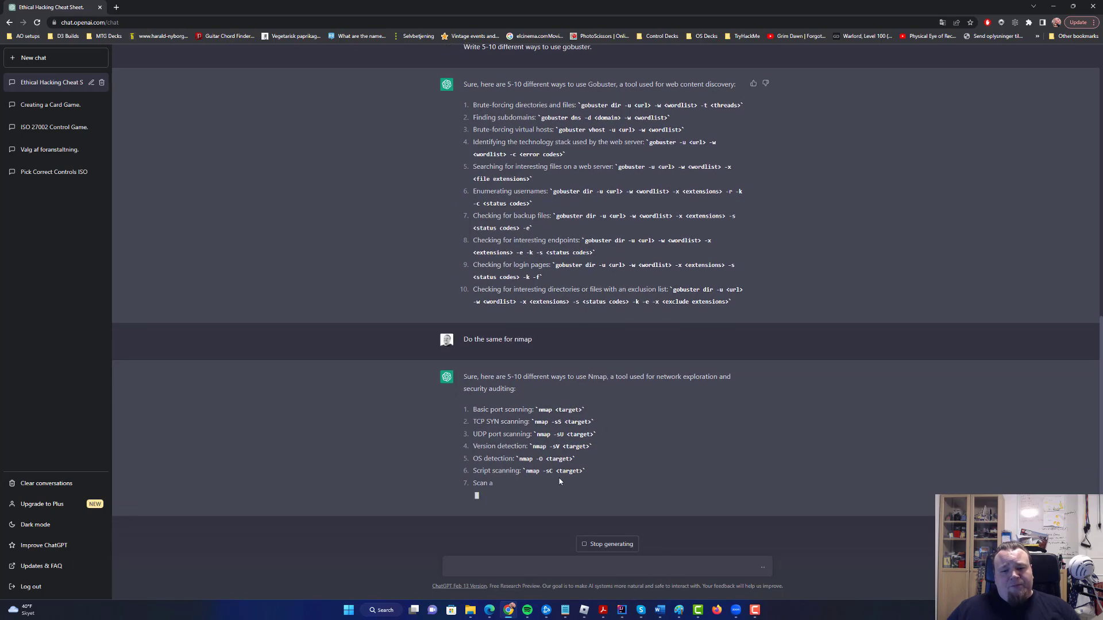
Zoom the chat in two steps and highlight the TCP SYN and UDP scan descriptions
key(ctrl+plus)
key(ctrl+plus)
key(ctrl+plus)
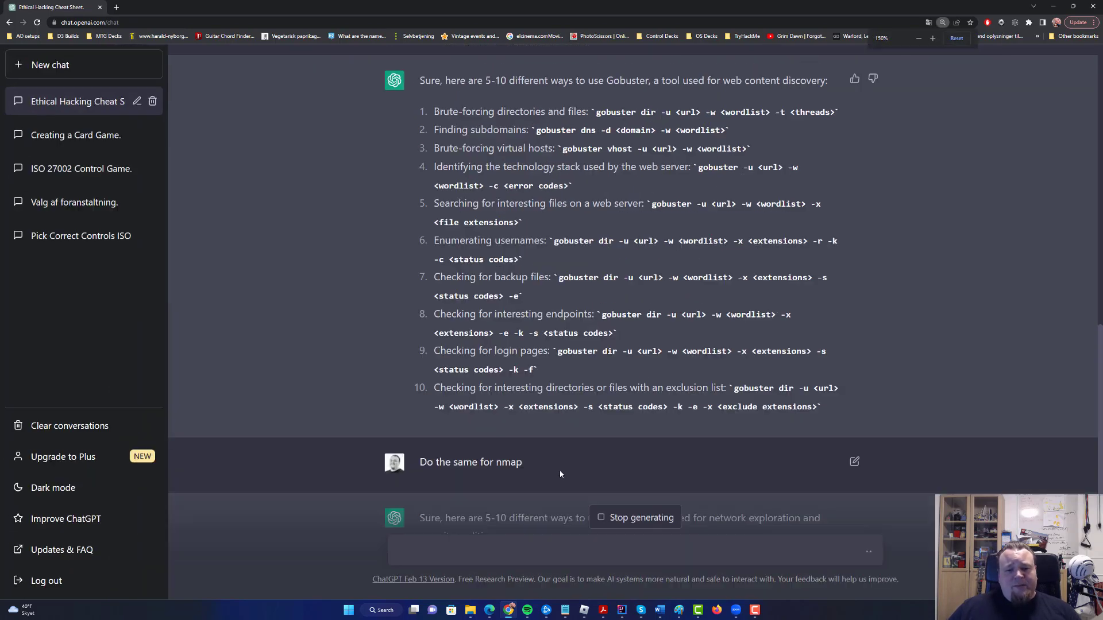
key(ctrl+plus)
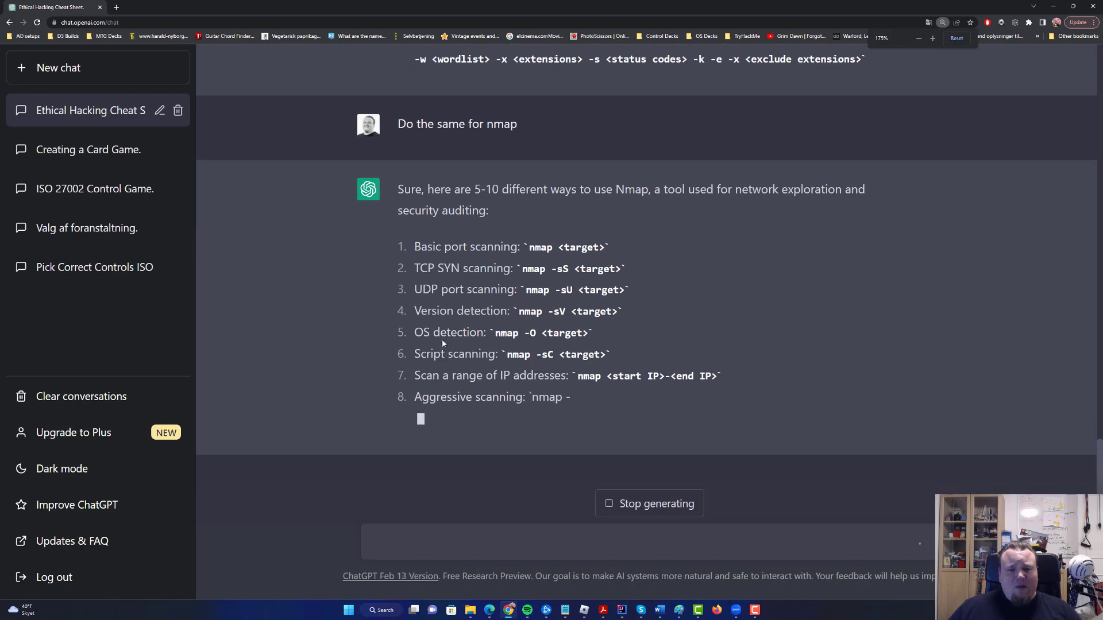
drag(419, 247, 511, 247)
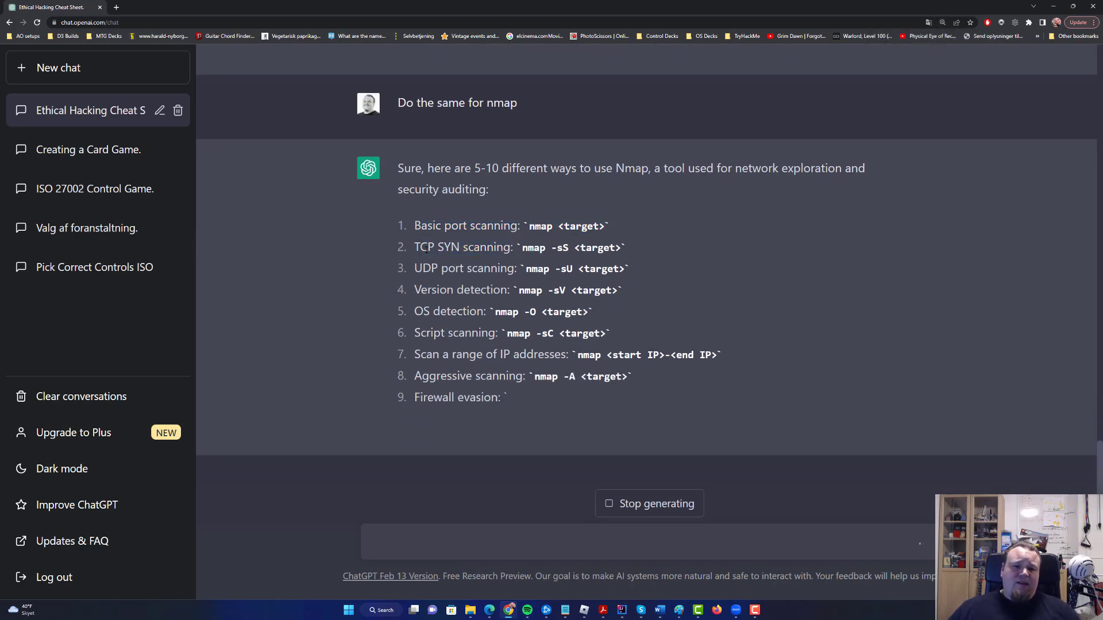
drag(420, 247, 496, 248)
click(496, 248)
drag(430, 268, 485, 289)
click(428, 264)
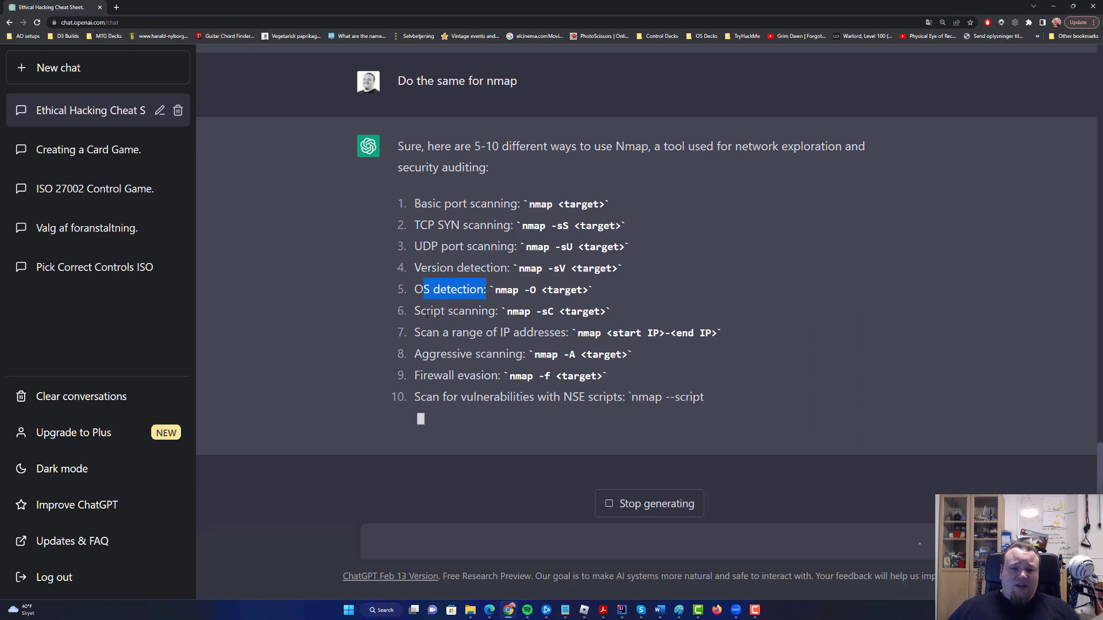
Highlight the OS detection, aggressive scanning and NSE script lines of the nmap reply
drag(427, 311, 495, 311)
drag(438, 338, 516, 339)
click(516, 339)
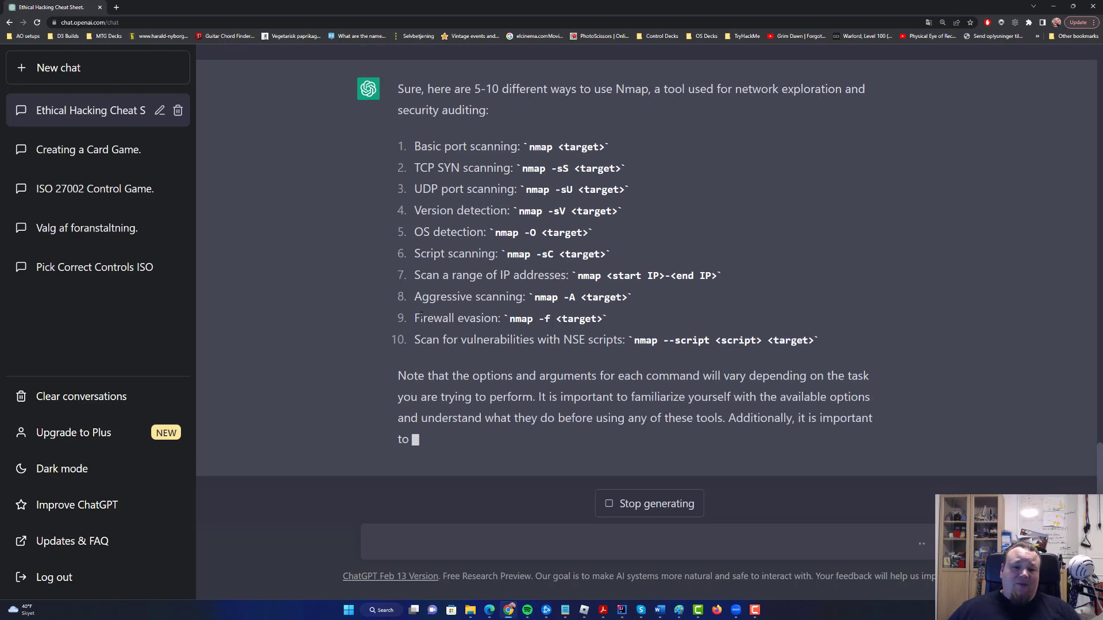
drag(421, 297, 521, 298)
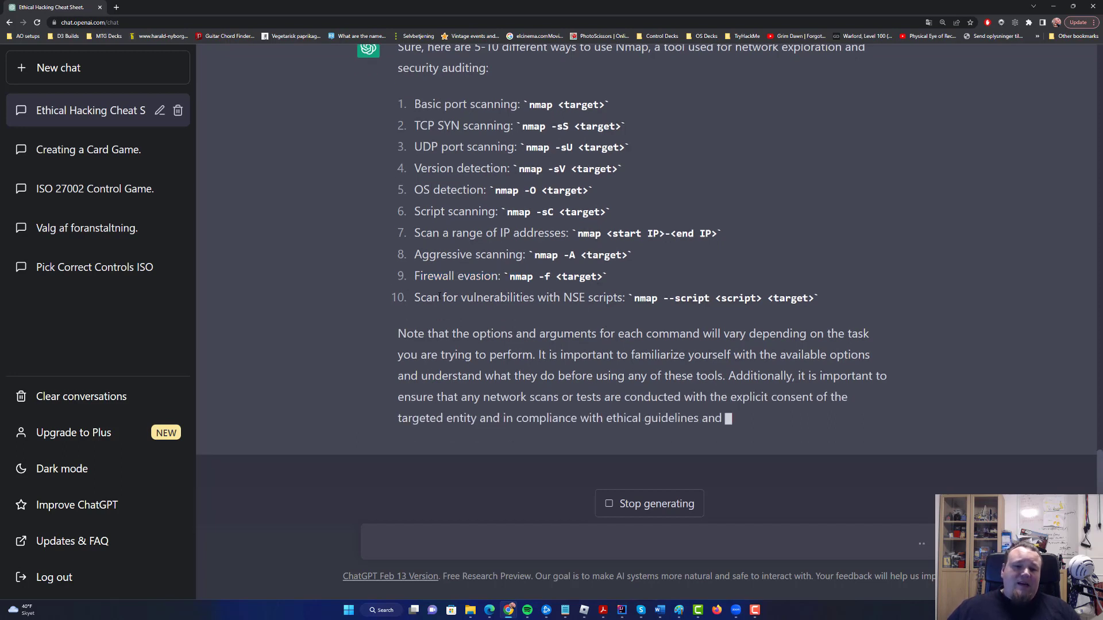
drag(417, 297, 799, 299)
click(623, 386)
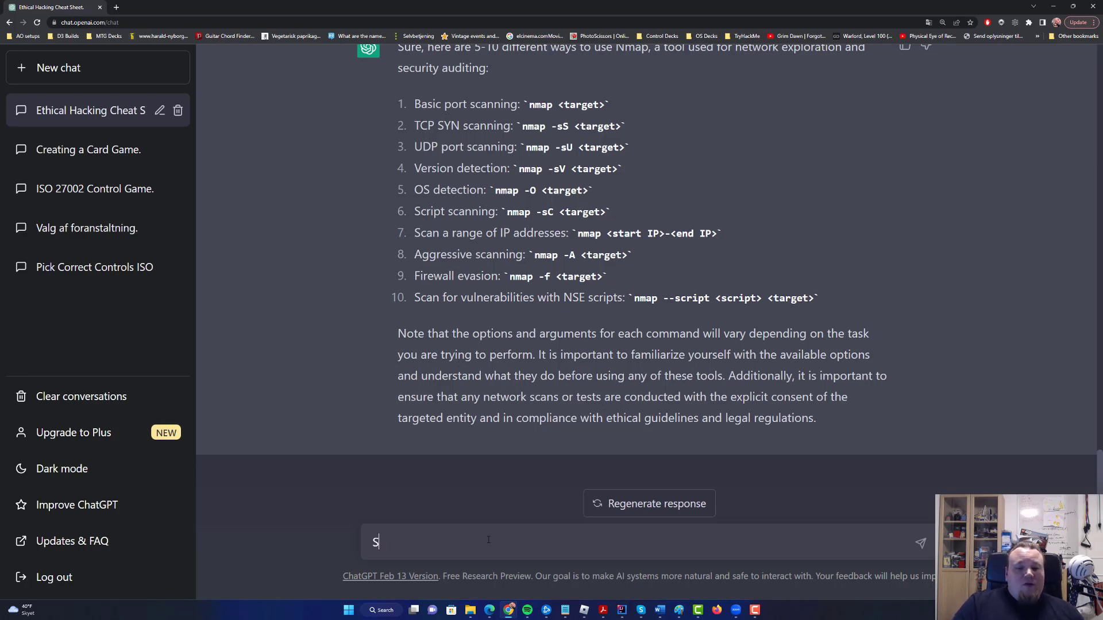
Ask 'Show example of different good scripts to use for nmap'
text(how m)
text(o)
key(BackSpace)
key(BackSpace)
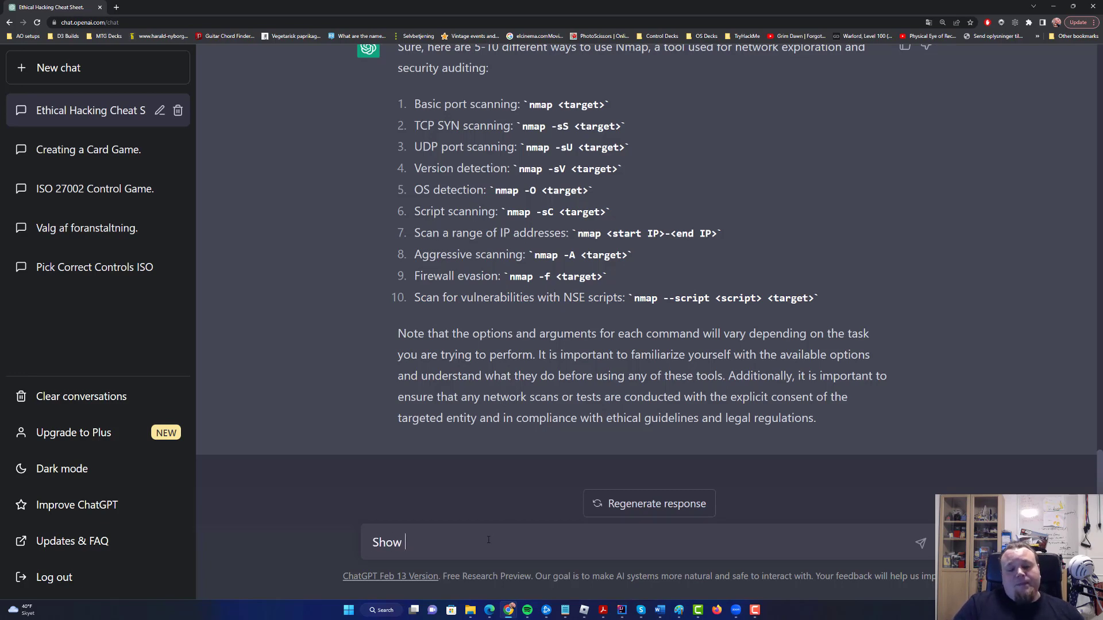
text(x)
key(BackSpace)
text(examp)
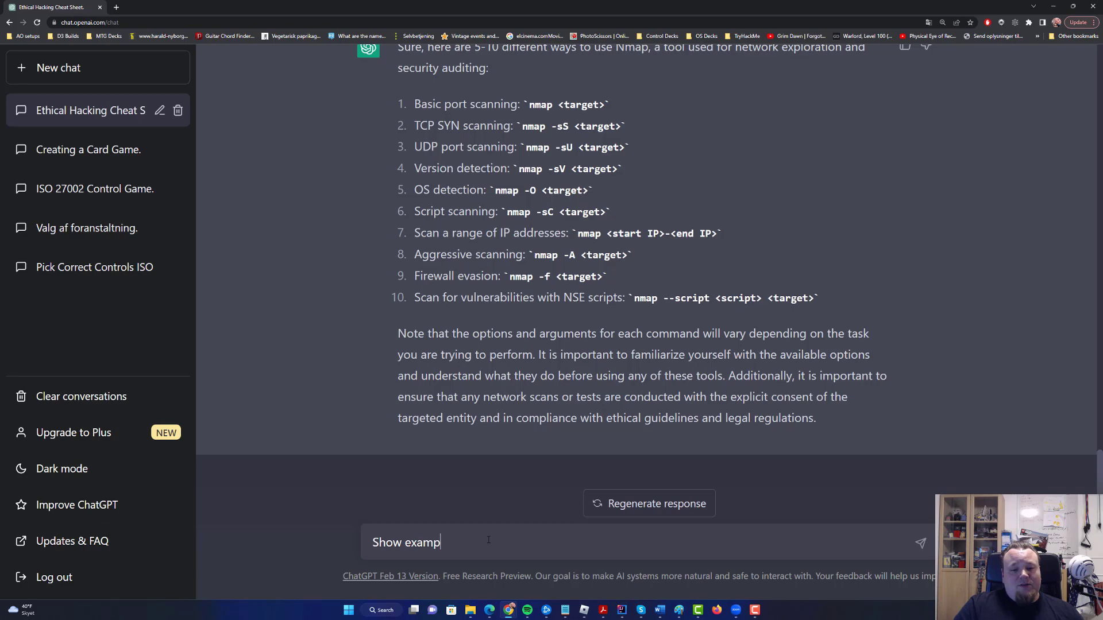
text(le of differ)
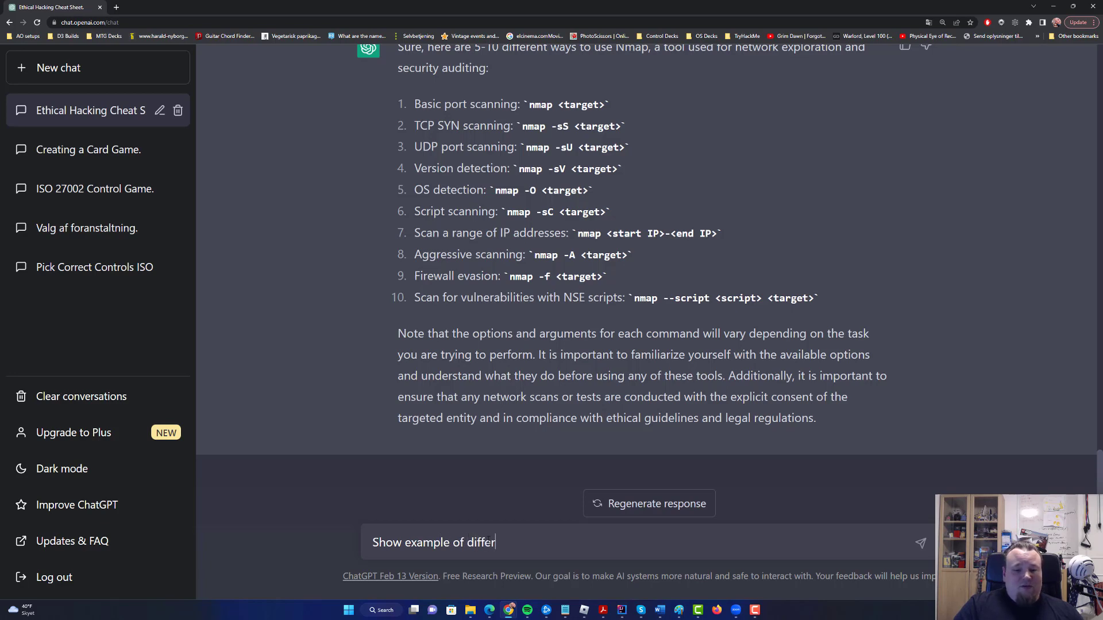
text(ent good scripts to use fo)
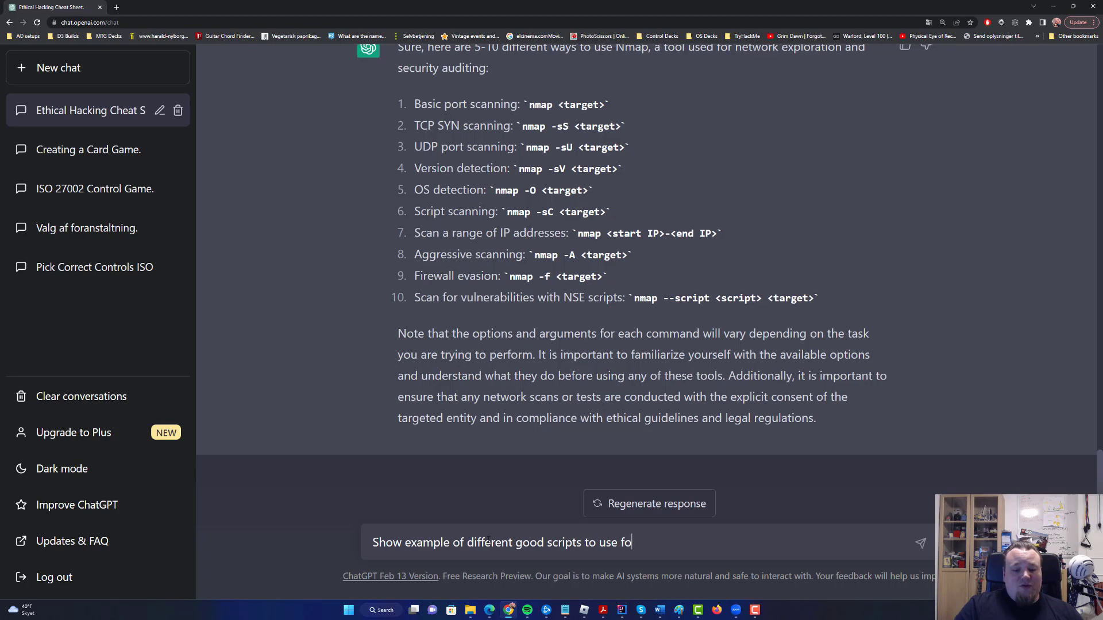
text(r nmap)
key(Return)
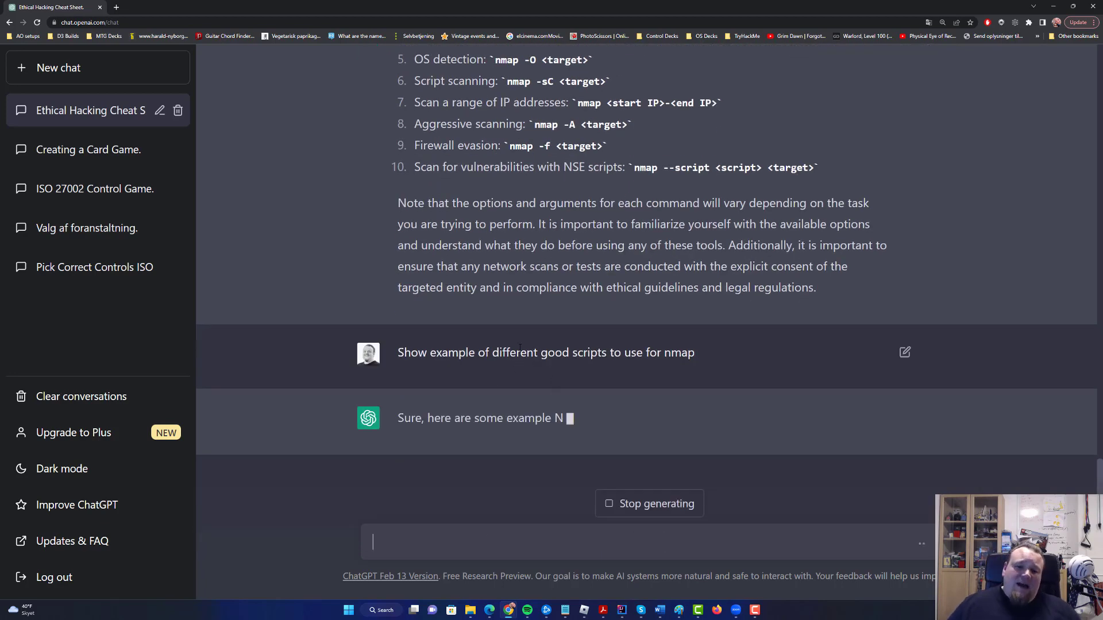
Highlight the nmap --script command in item 10 and the network-device vulnerability scan in item 8
drag(415, 168, 818, 146)
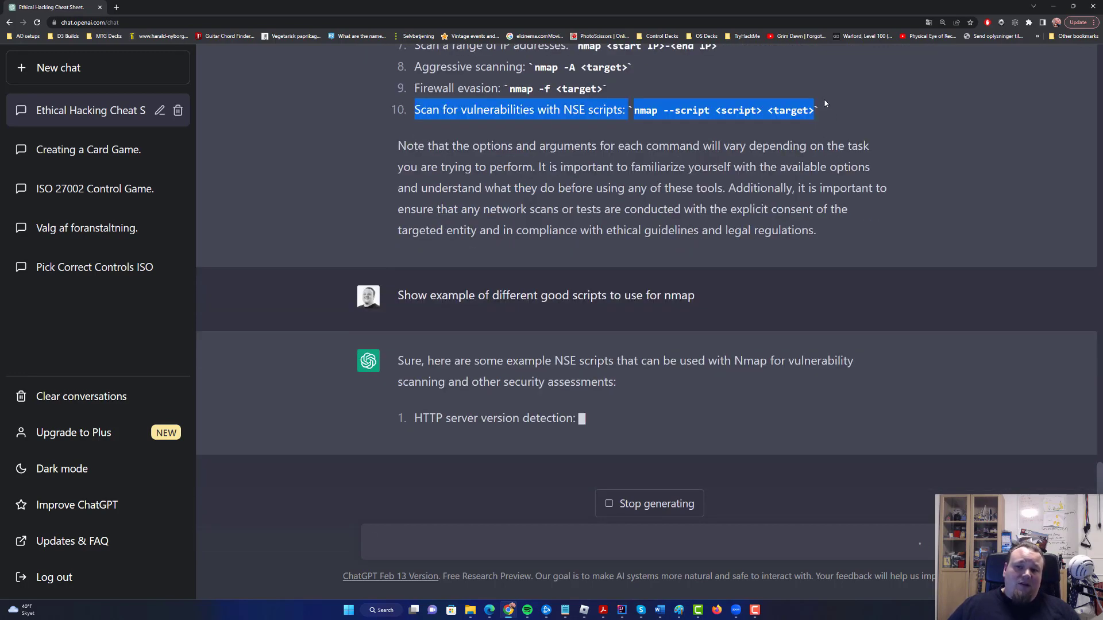
click(636, 156)
drag(624, 151, 750, 154)
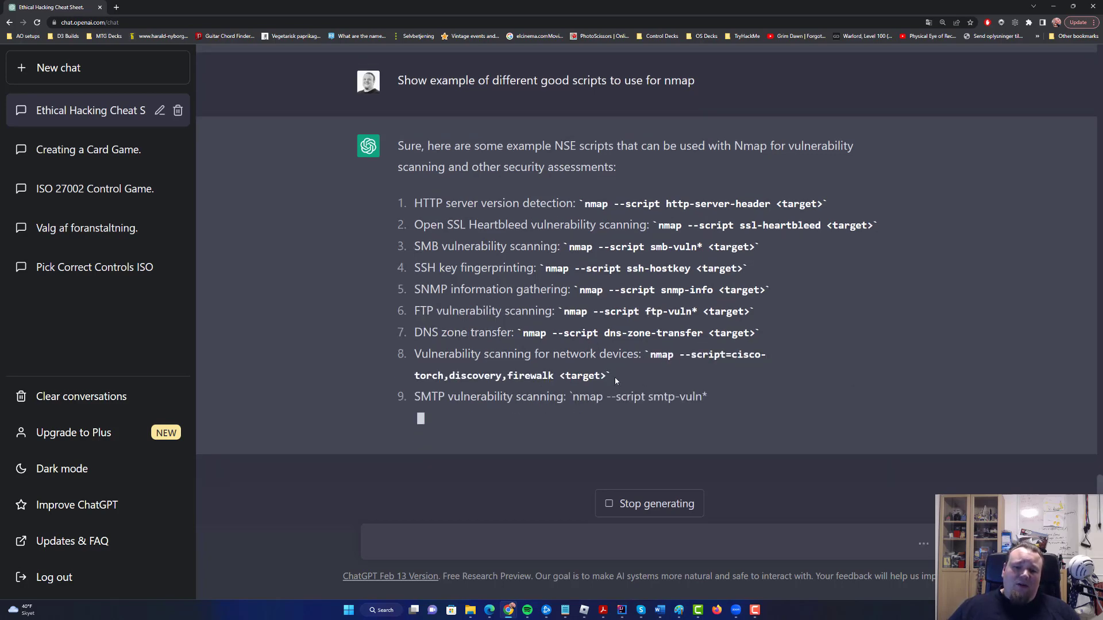
drag(606, 378, 645, 359)
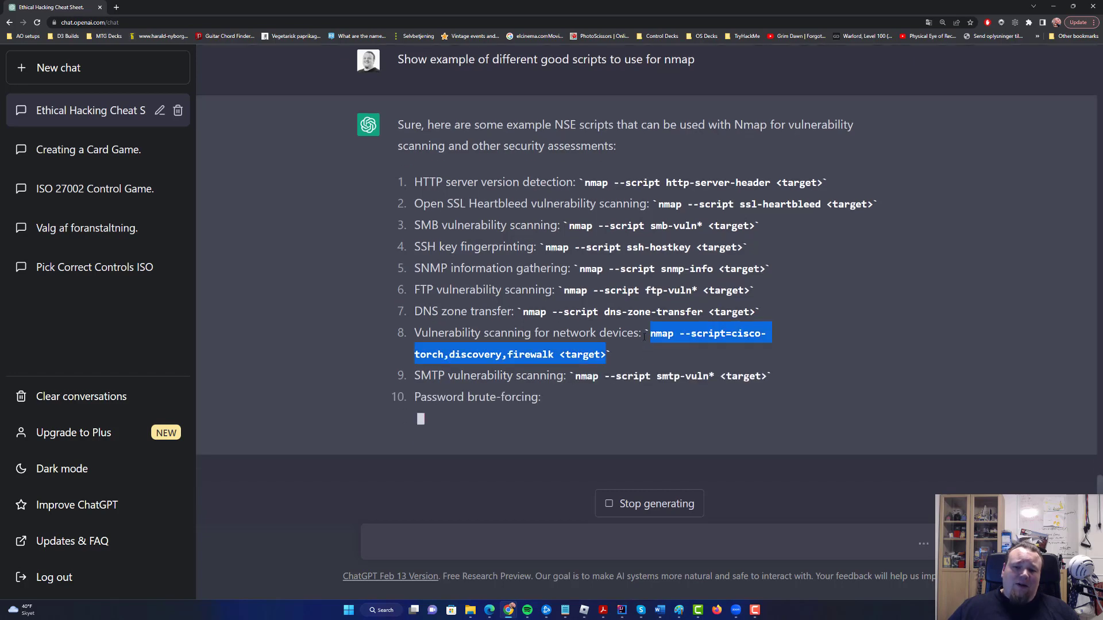
click(621, 352)
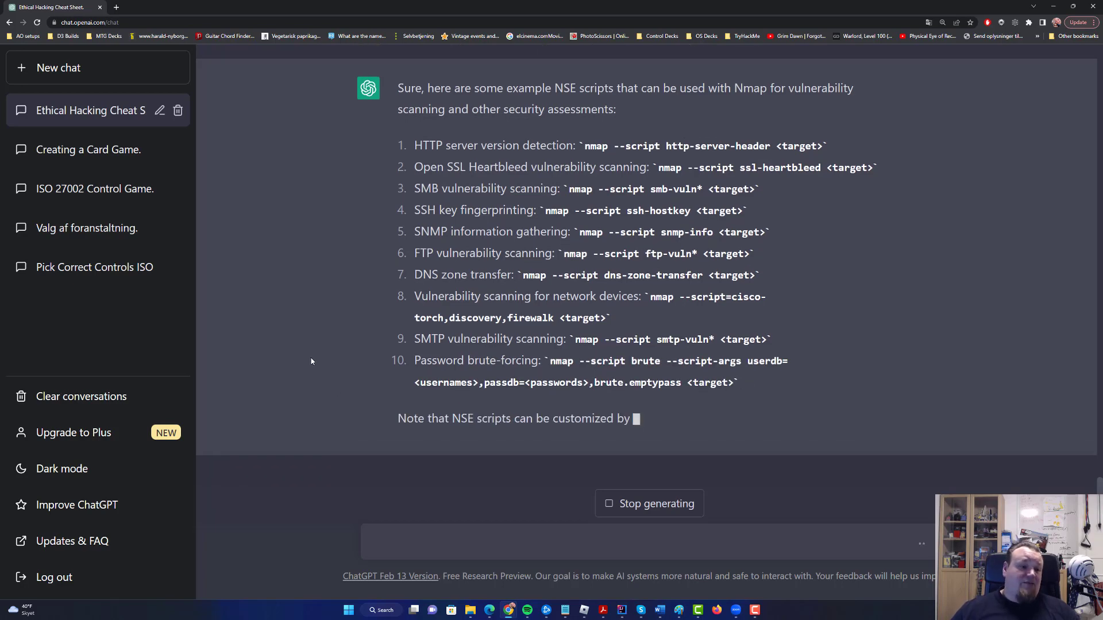
Open and dismiss the Upgrade to Plus overview, then highlight the answer's closing note
click(81, 436)
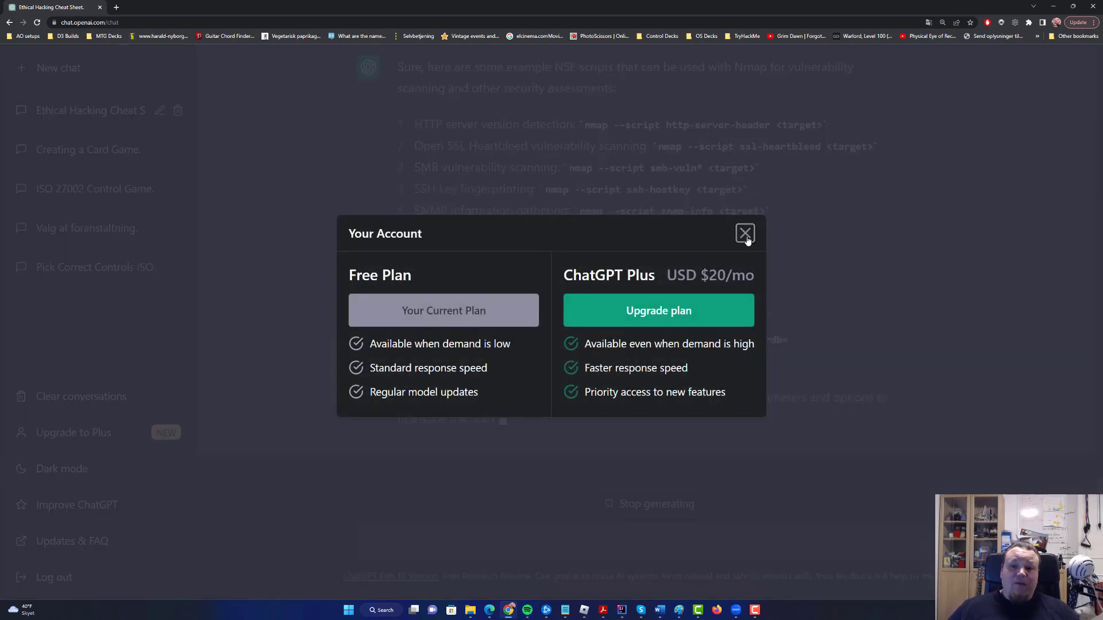
click(745, 233)
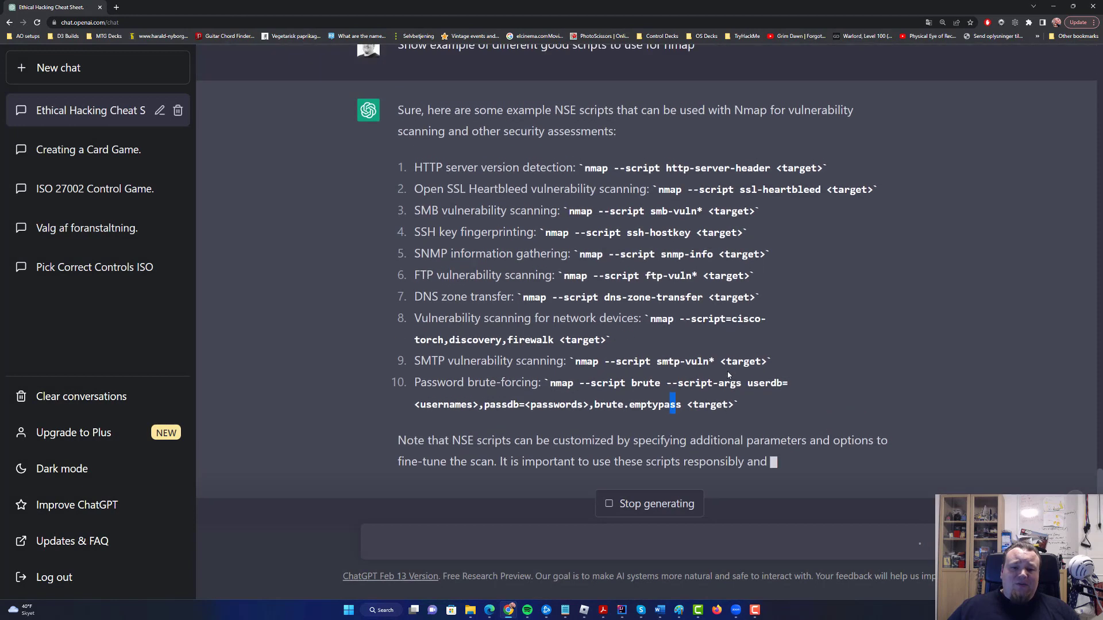
scroll(588, 495, down, 1)
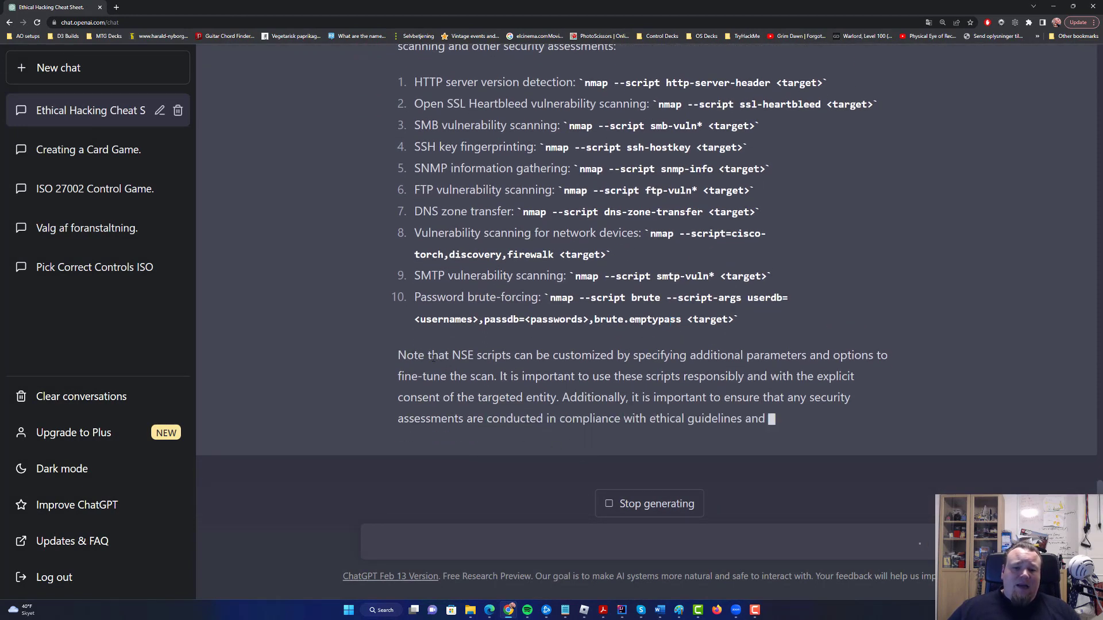
drag(370, 351, 861, 422)
click(362, 362)
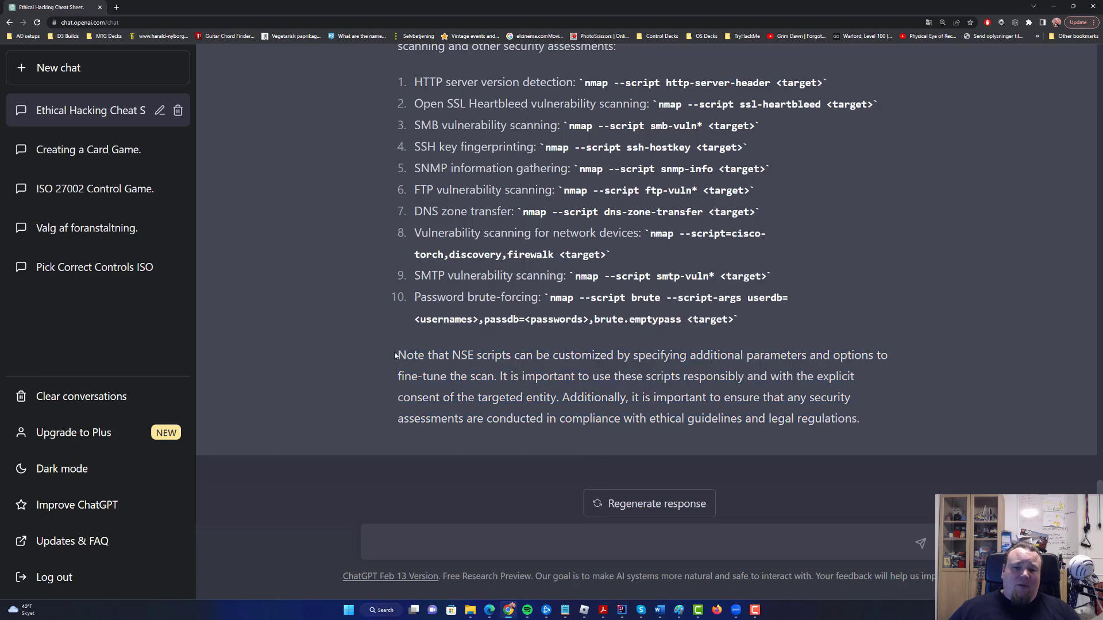
drag(395, 357, 849, 419)
Highlight the ten NSE script examples and the final paragraph, clearing each selection
scroll(438, 137, up, 1)
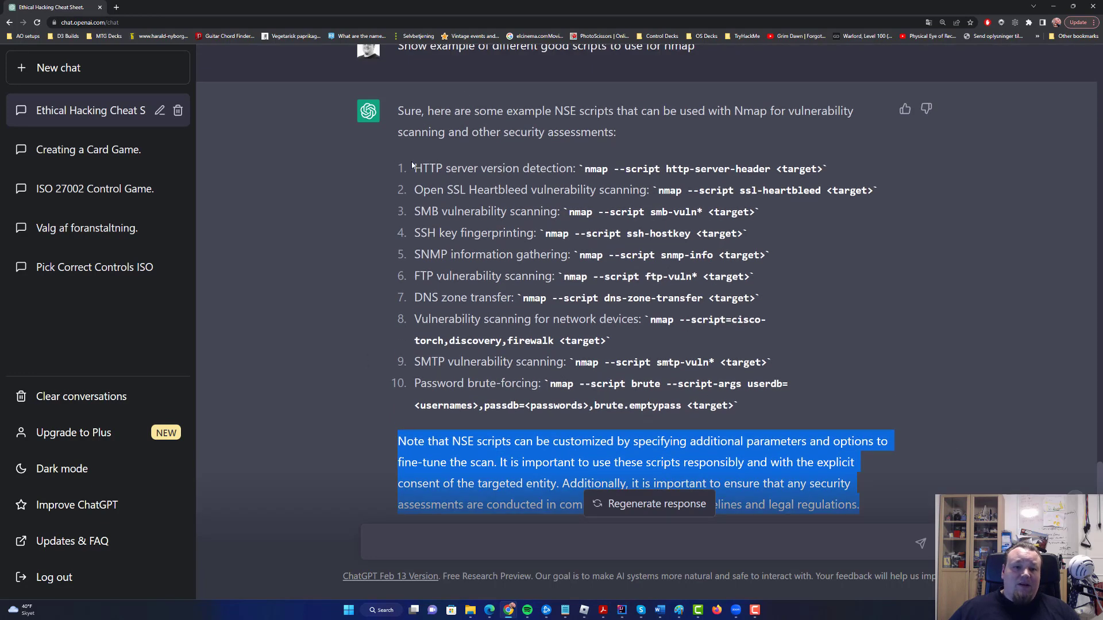
drag(412, 166, 861, 412)
click(515, 376)
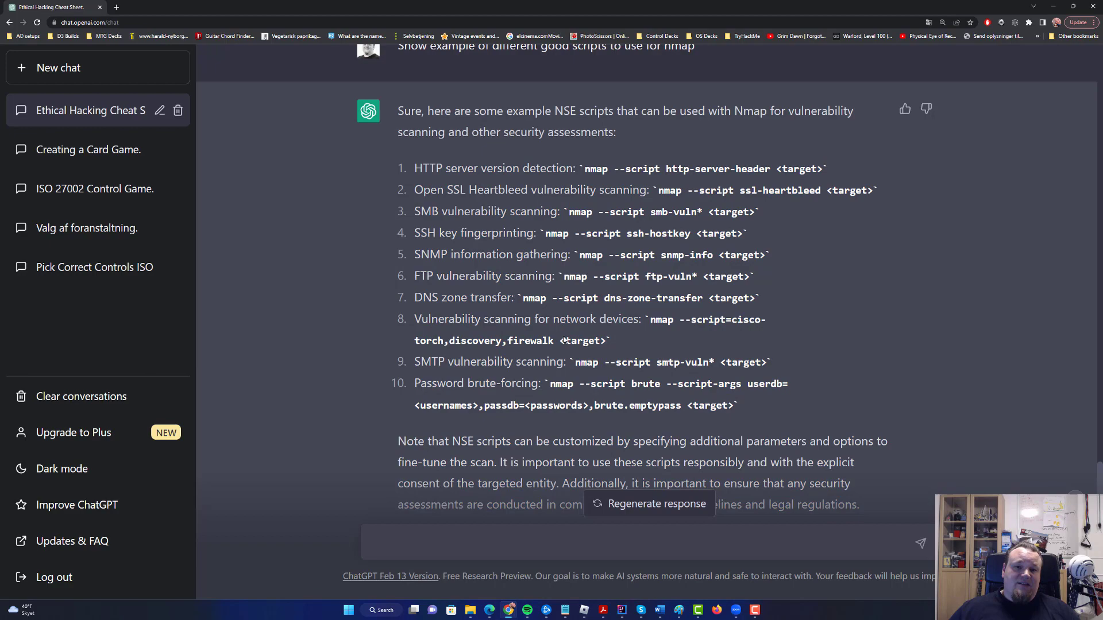
scroll(565, 340, down, 1)
drag(397, 373, 766, 408)
click(765, 410)
scroll(766, 410, up, 2)
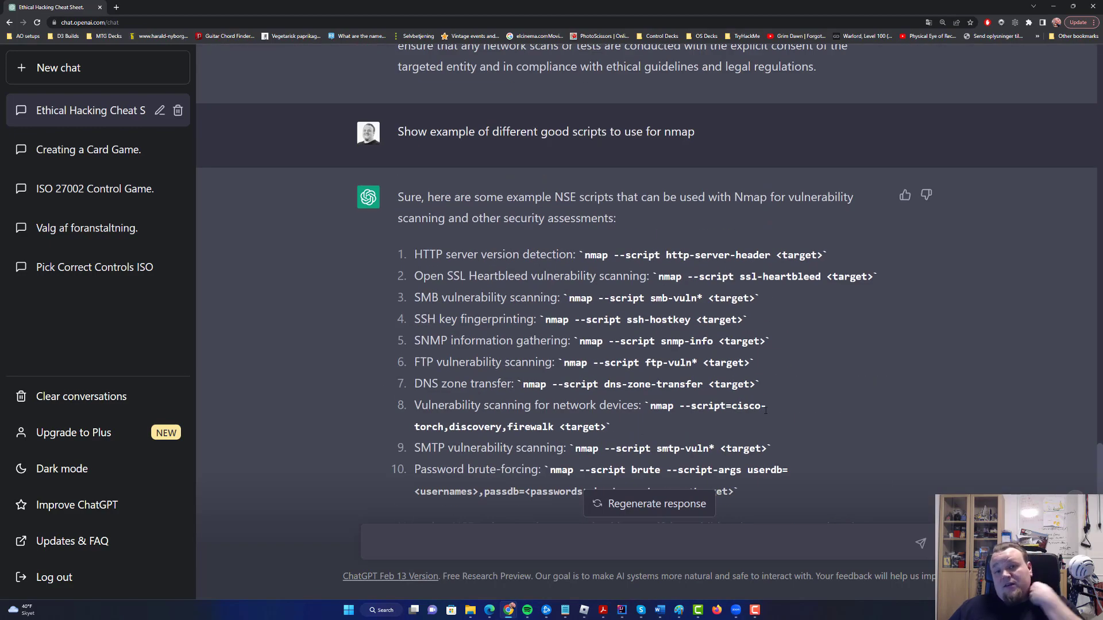
key(ctrl+0)
scroll(533, 288, up, 3)
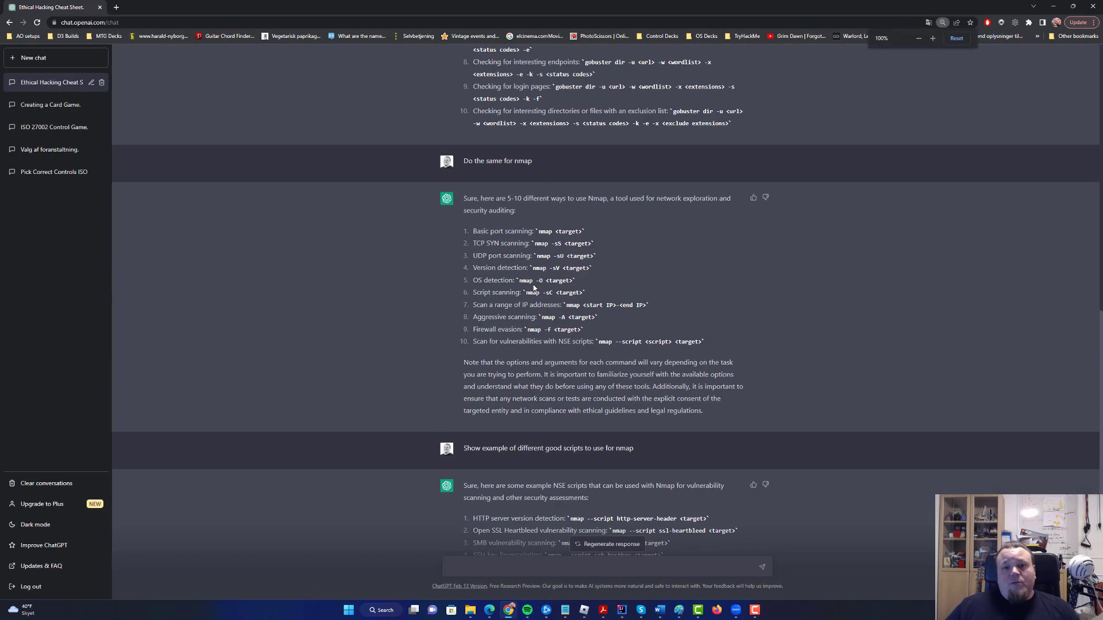
scroll(534, 287, up, 3)
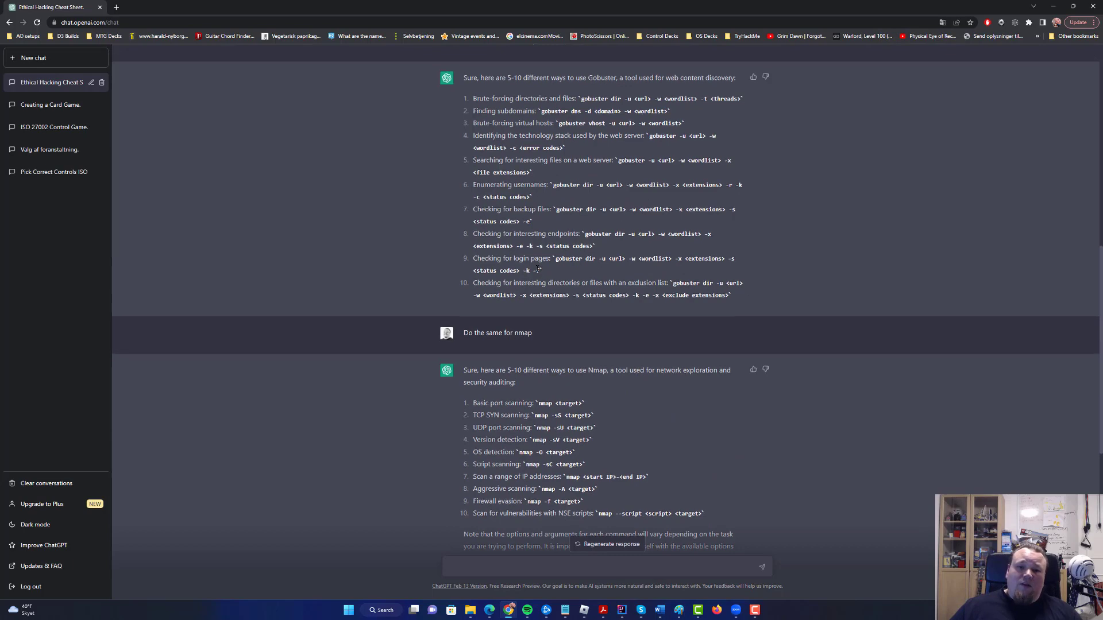
scroll(539, 270, up, 7)
scroll(522, 303, up, 2)
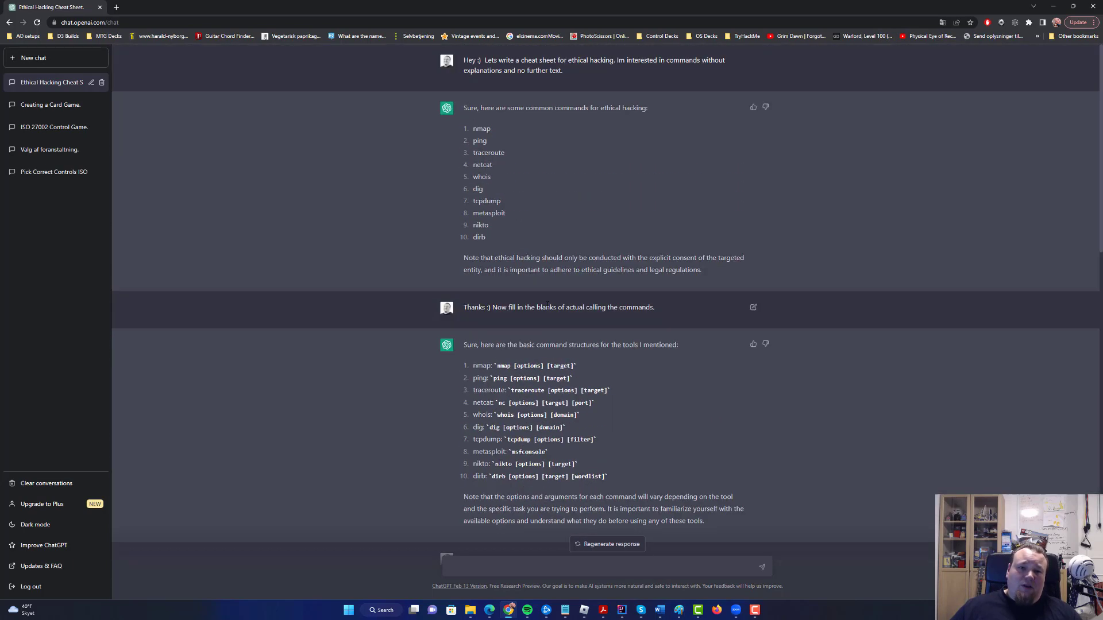
scroll(527, 316, down, 2)
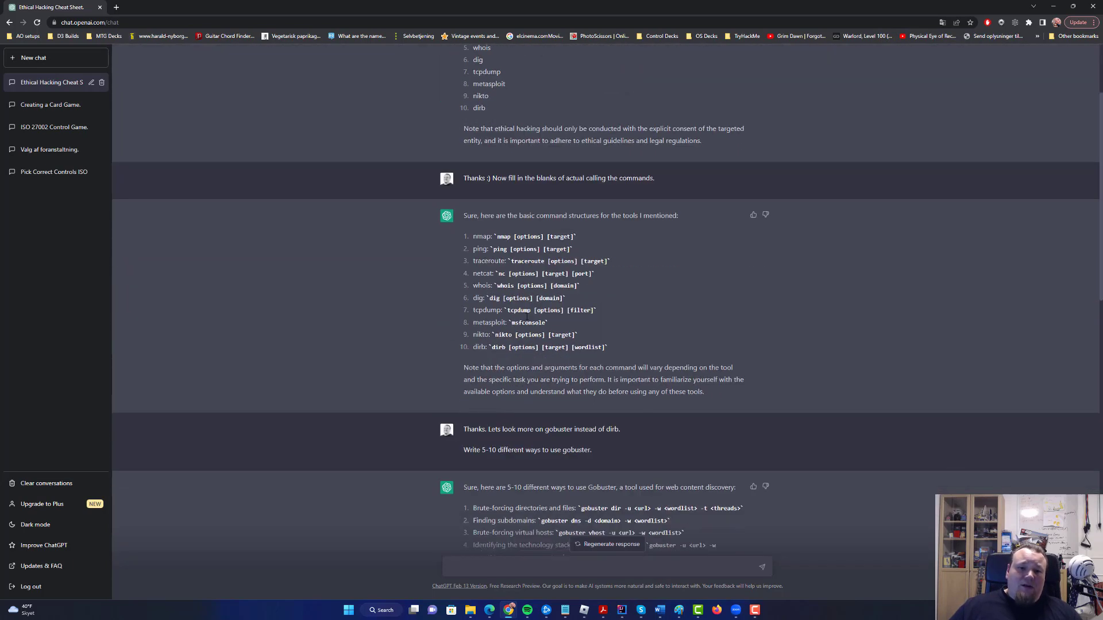
double_click(484, 237)
double_click(481, 249)
double_click(488, 261)
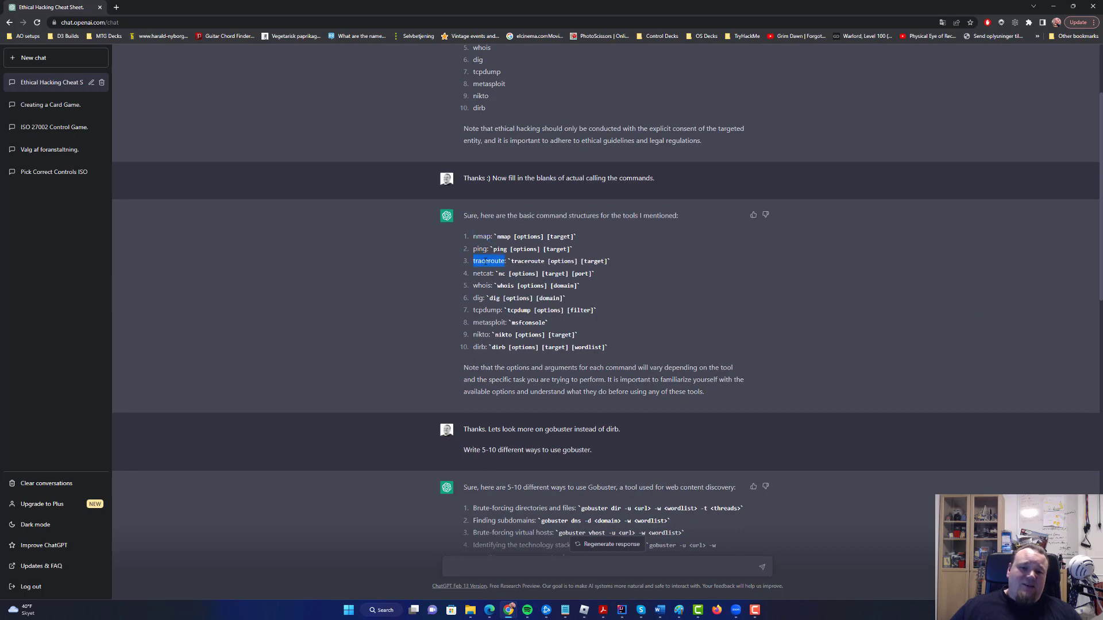
double_click(482, 274)
double_click(482, 285)
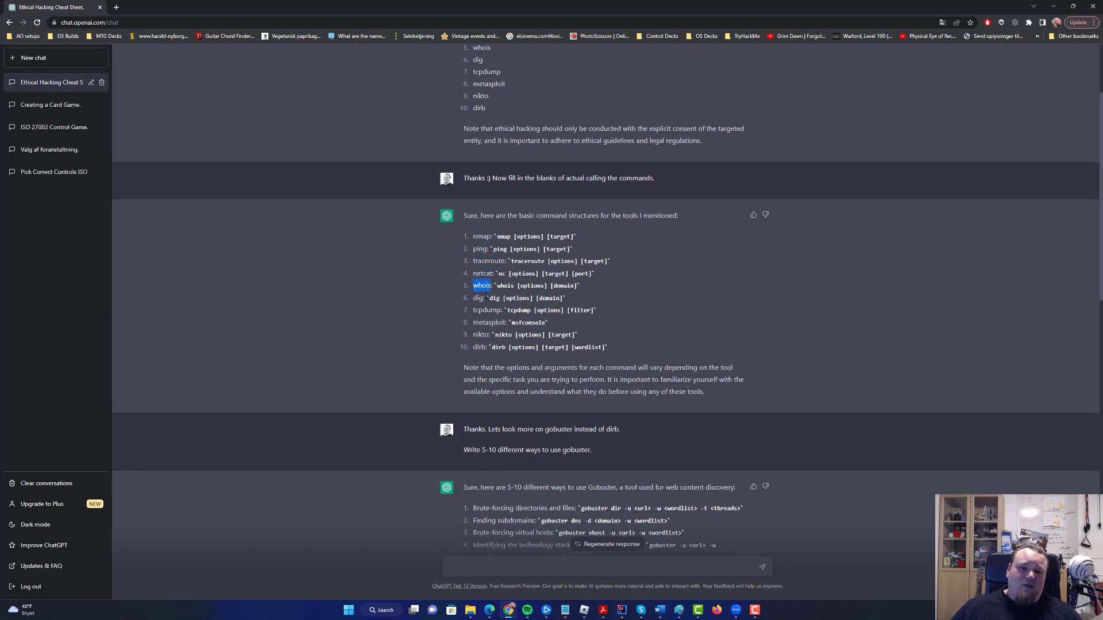
click(479, 298)
double_click(477, 310)
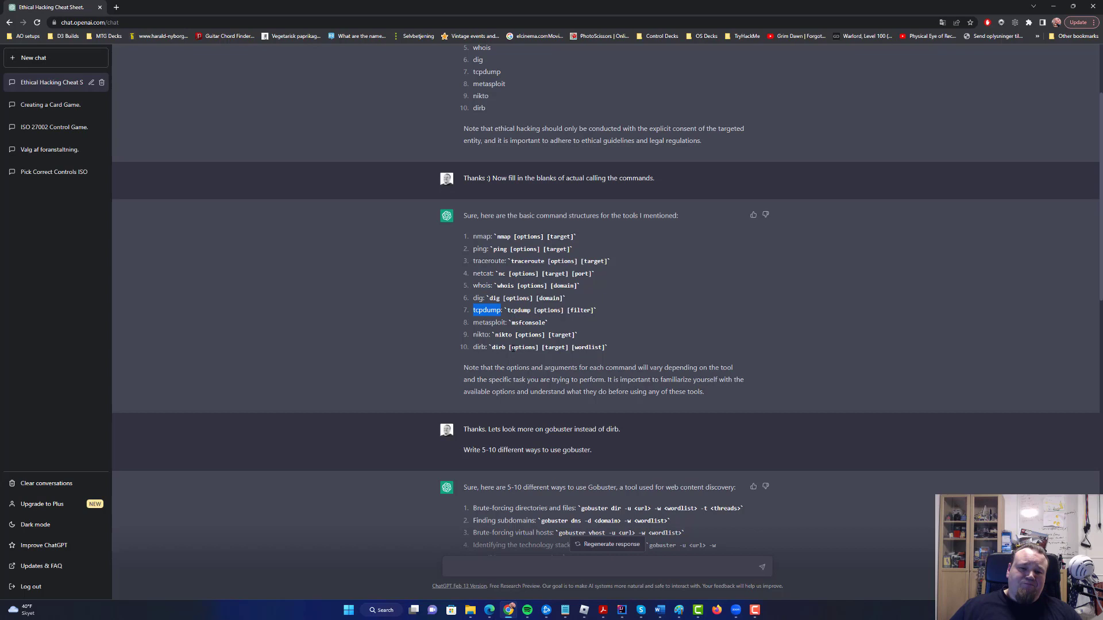
double_click(489, 323)
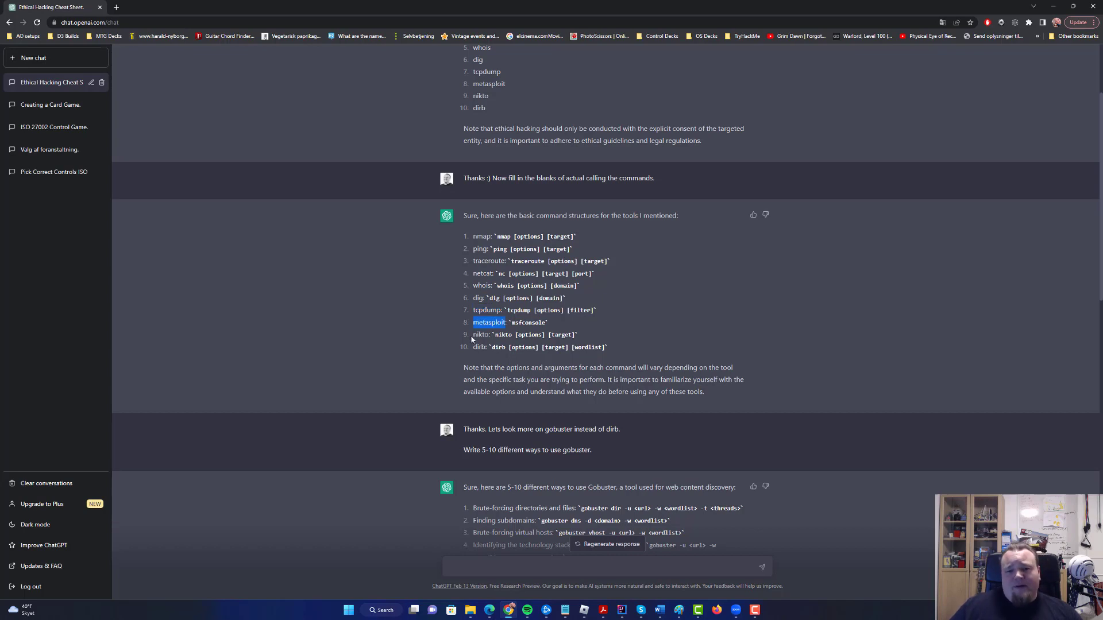
double_click(480, 335)
double_click(477, 347)
click(604, 366)
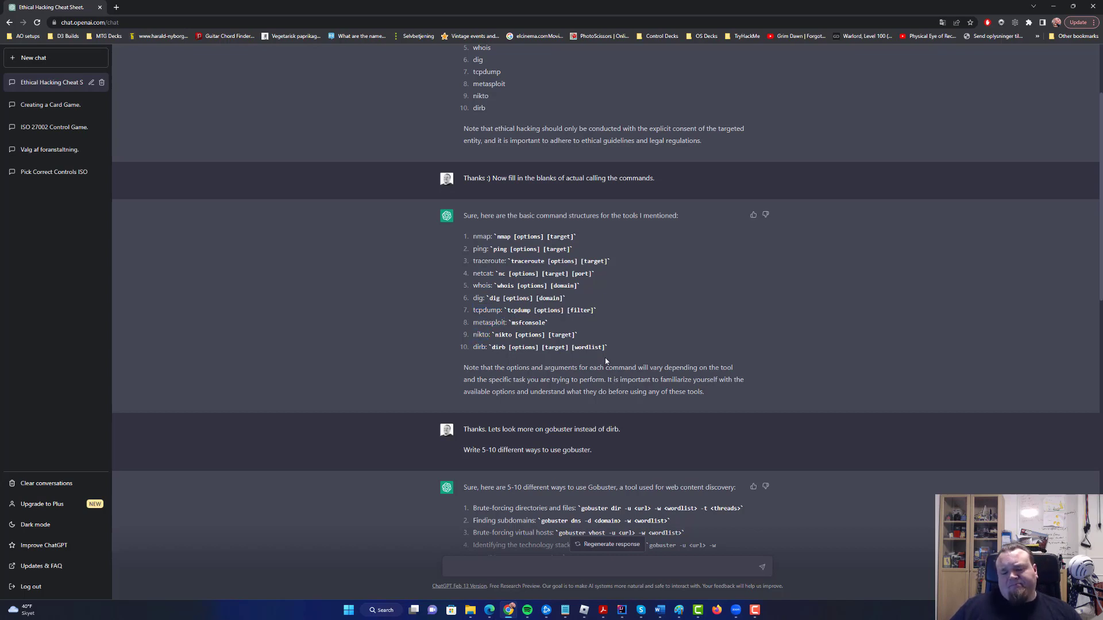
scroll(605, 361, down, 15)
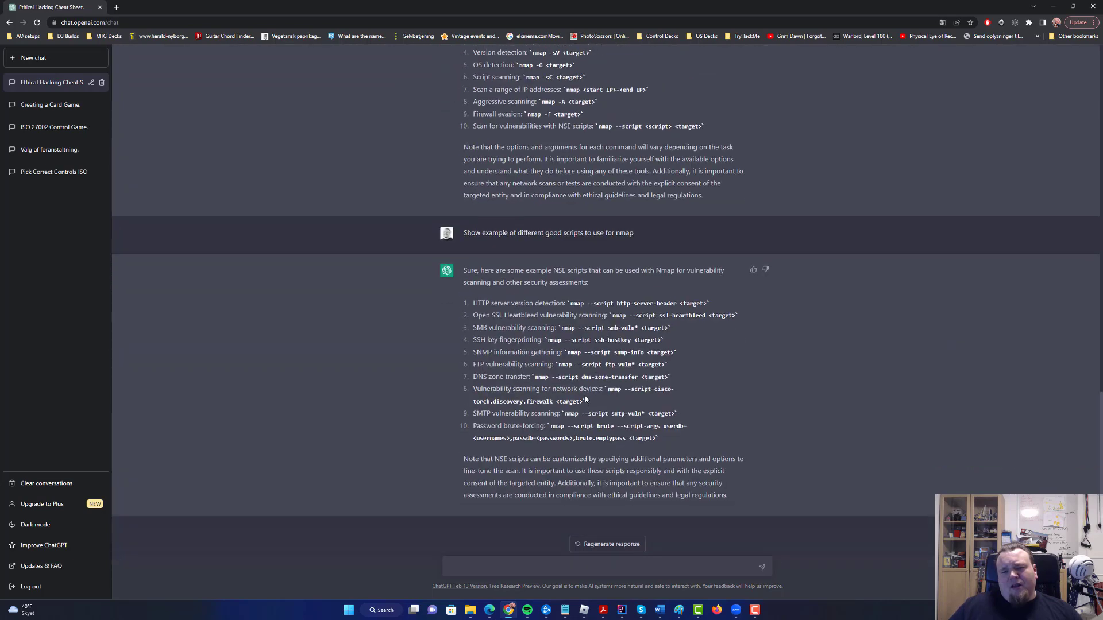
Send 'Show how to generate different kind of payloads using msfvemon', zoom to 150%, highlight the payload option
click(540, 570)
text(Show how to generate different kind of payloads using msfvenon)
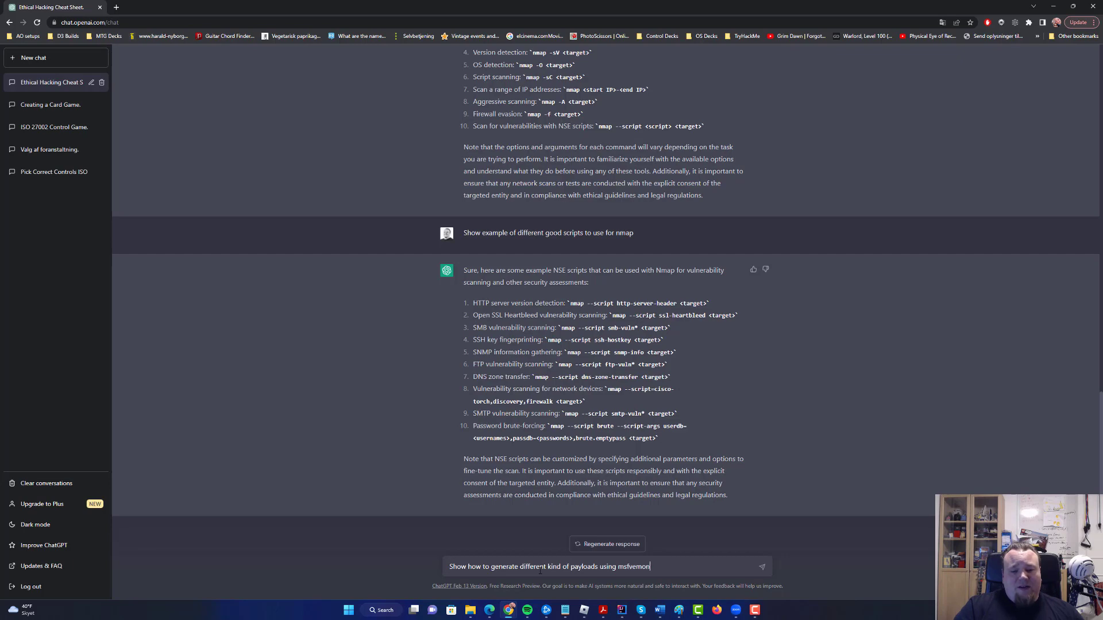
key(Return)
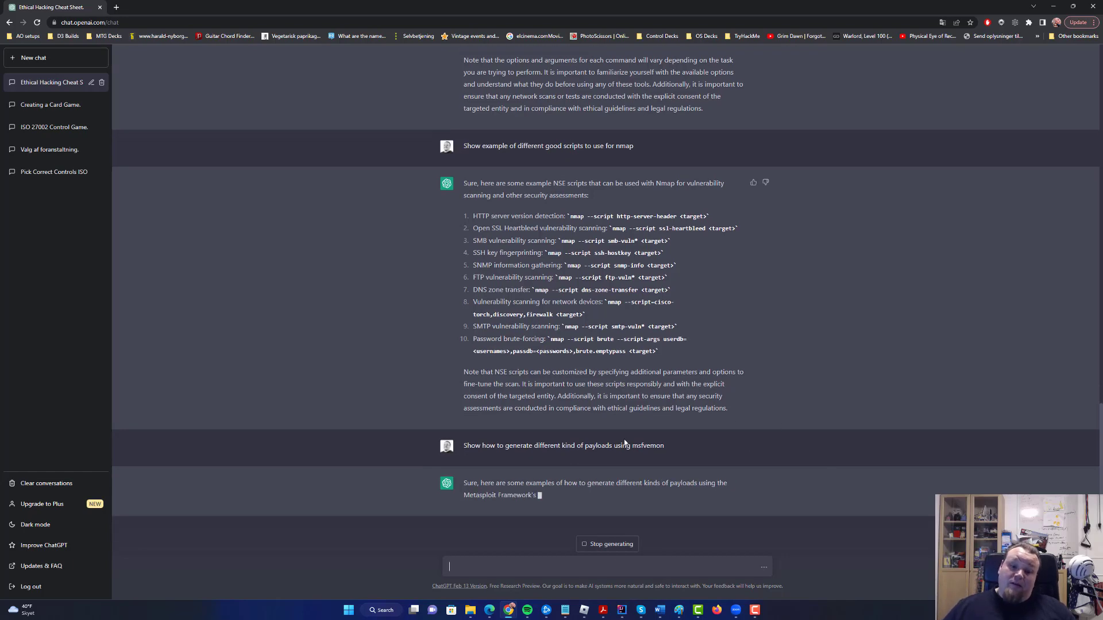
key(ctrl+plus)
key(ctrl+plus)
key(ctrl+plus)
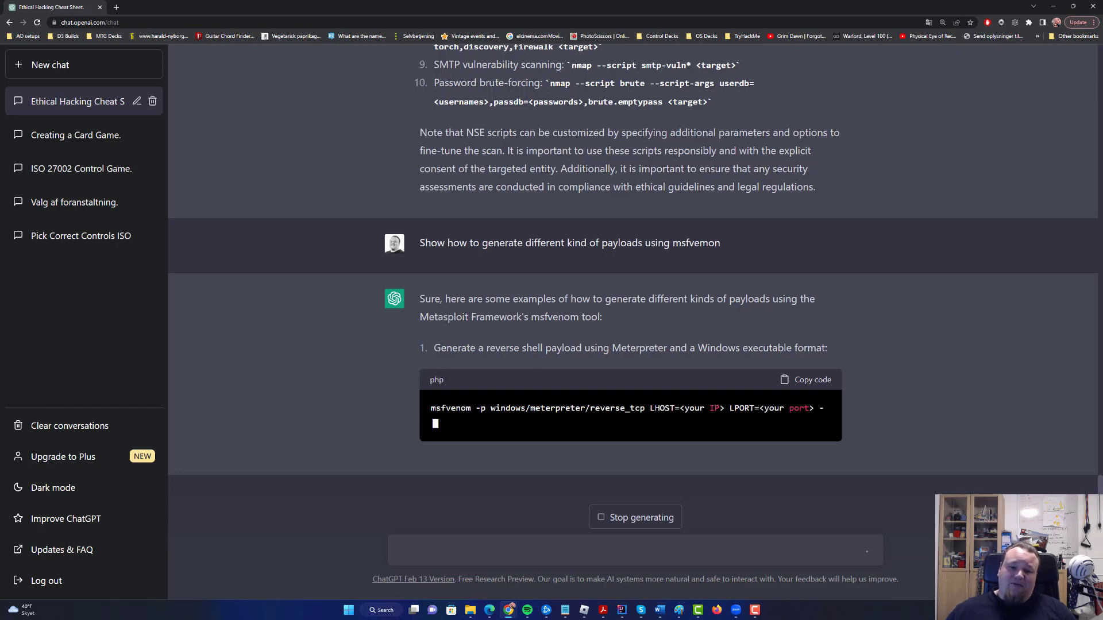
drag(475, 402, 653, 403)
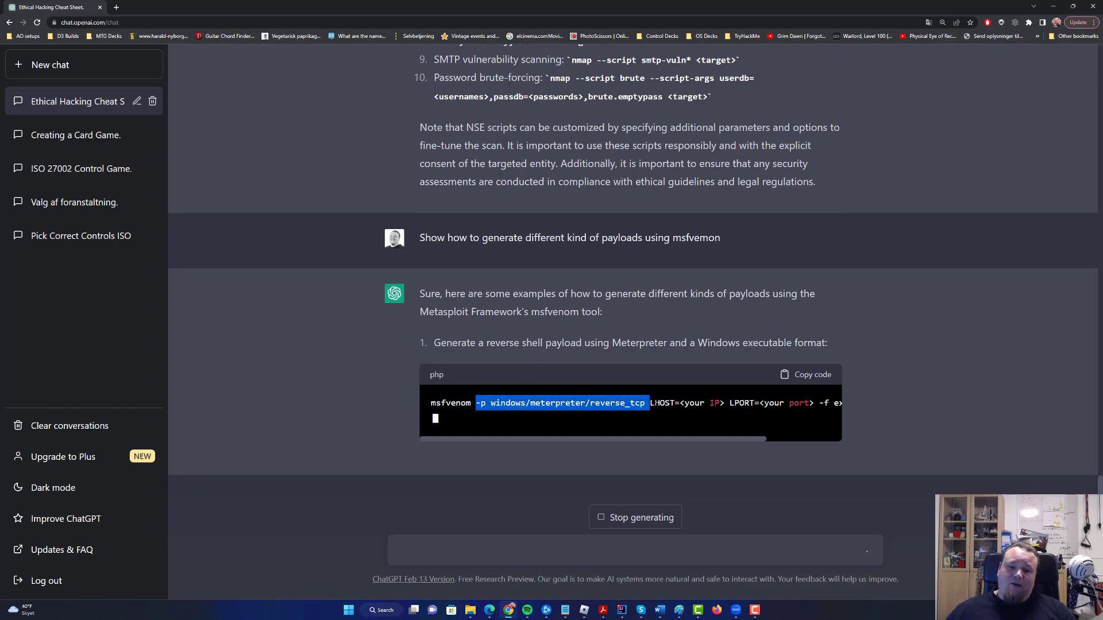
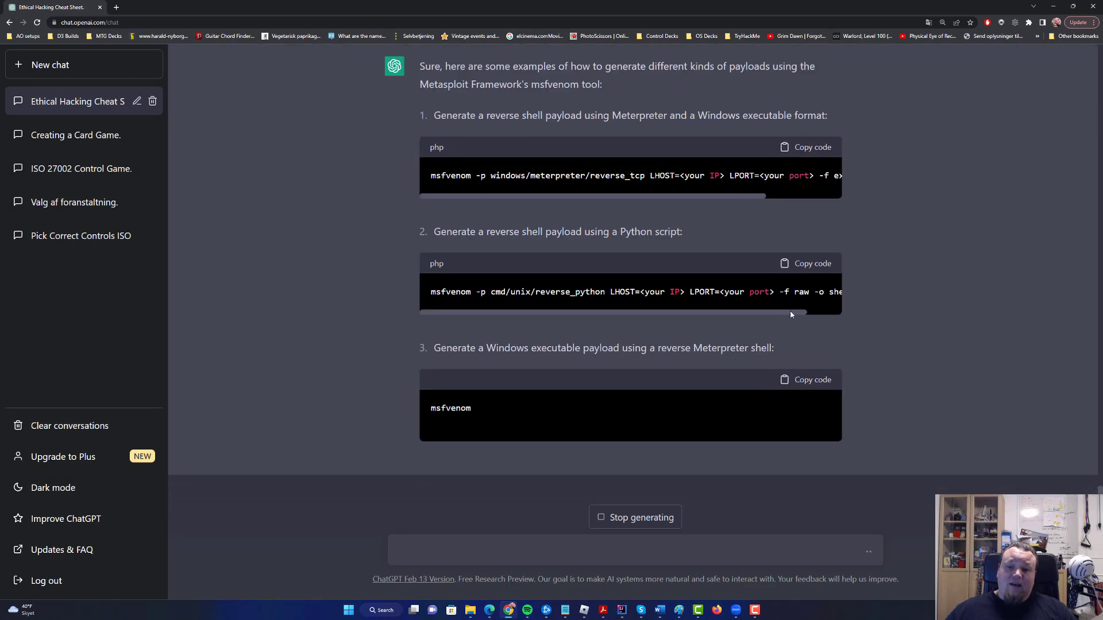
Scroll the streaming msfvenom code blocks sideways, then highlight the first example's reverse shell description
drag(791, 311, 628, 318)
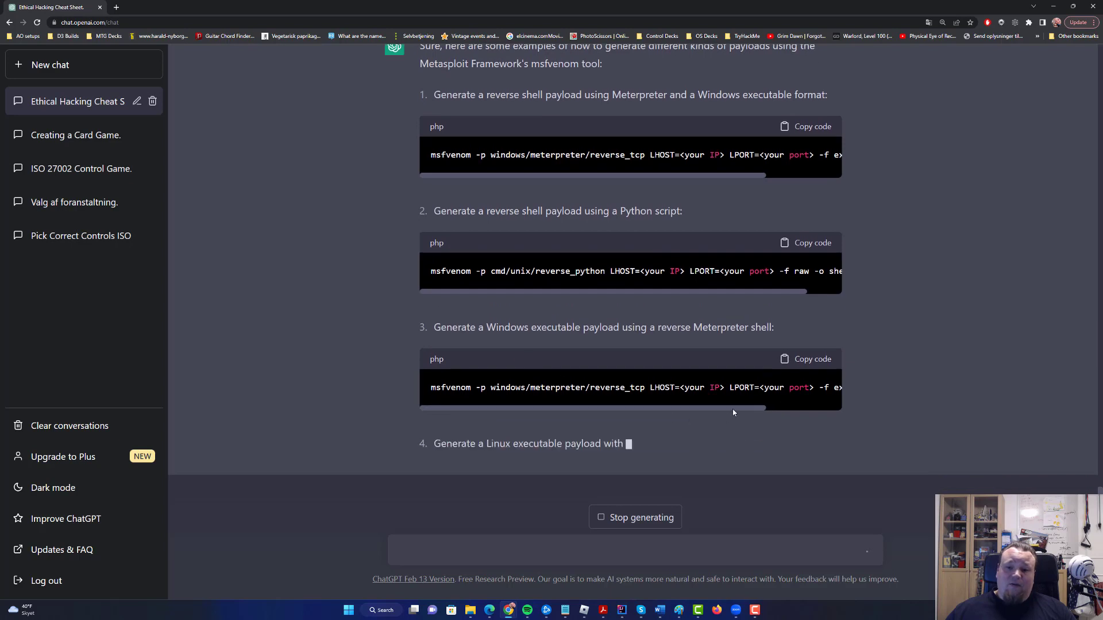
drag(747, 409, 810, 410)
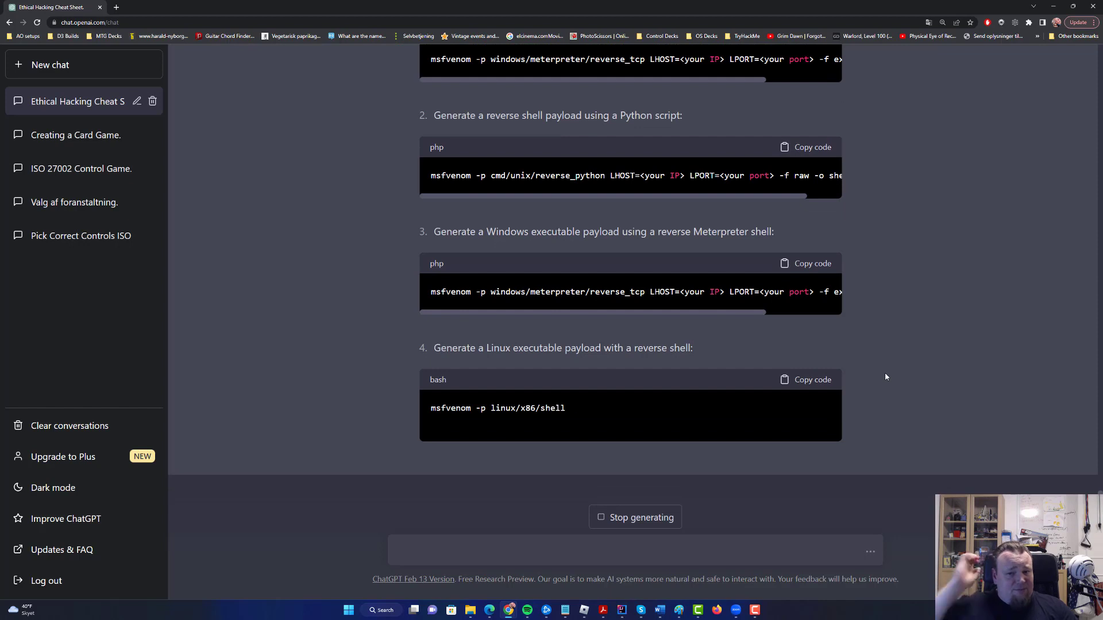
scroll(873, 348, up, 2)
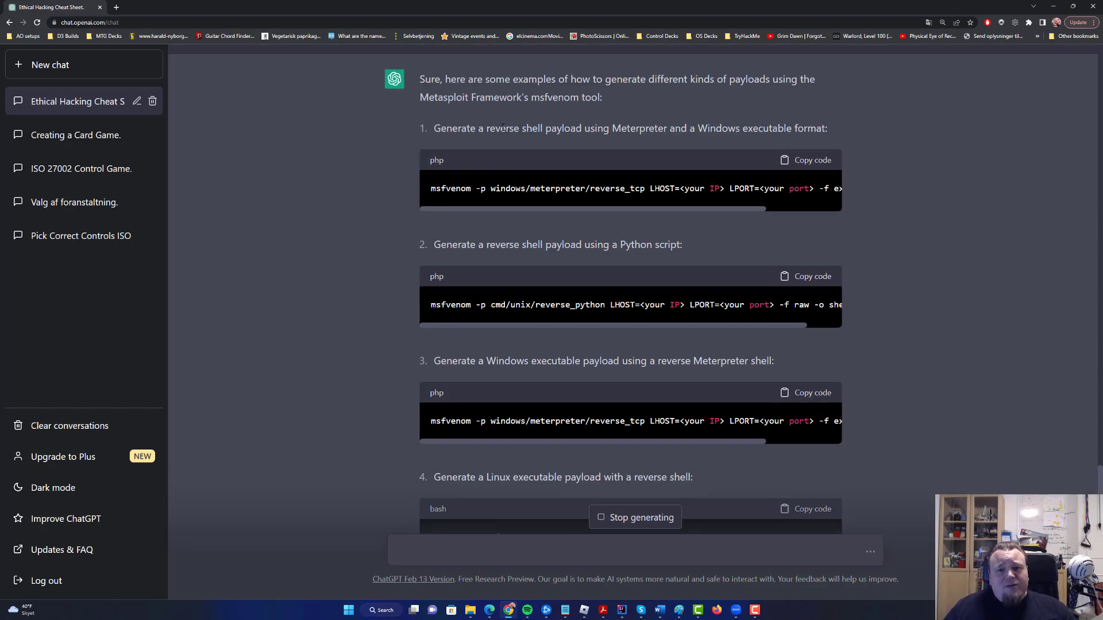
drag(488, 128, 753, 129)
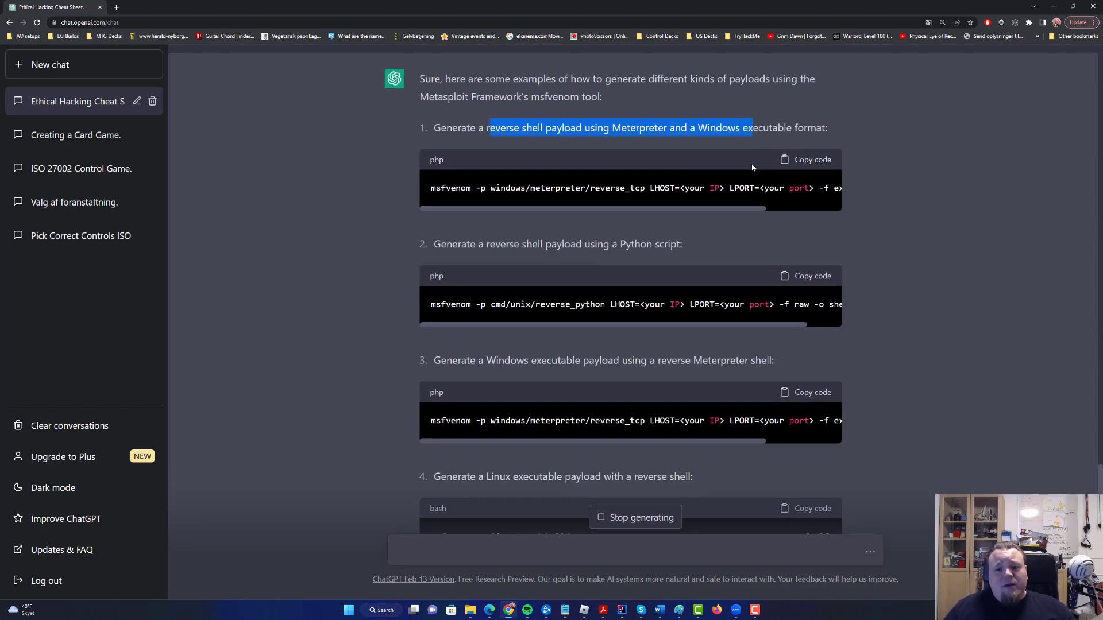
Highlight item 4's Linux reverse shell description and its linux/x86/shell/reverse_tcp payload name
scroll(746, 172, down, 2)
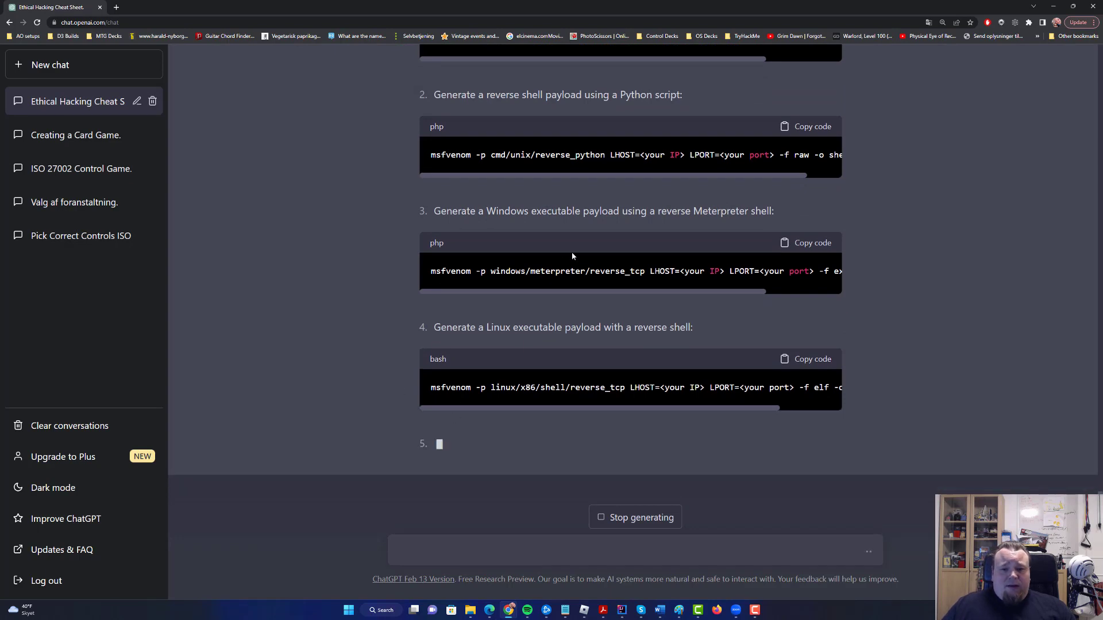
drag(764, 408, 826, 413)
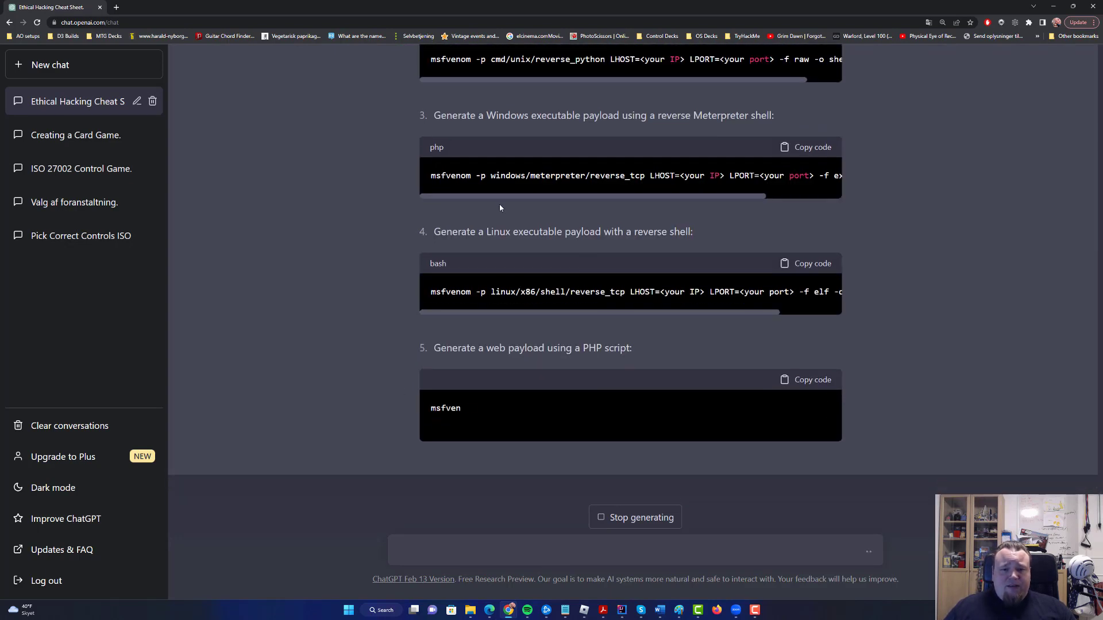
drag(512, 232, 698, 231)
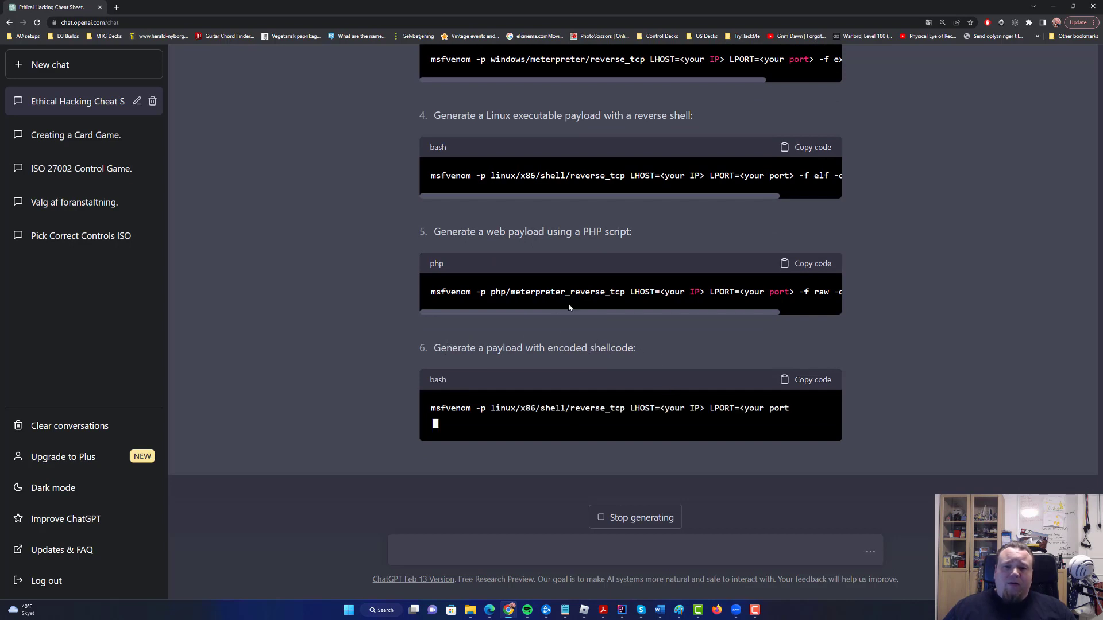
drag(485, 175, 629, 175)
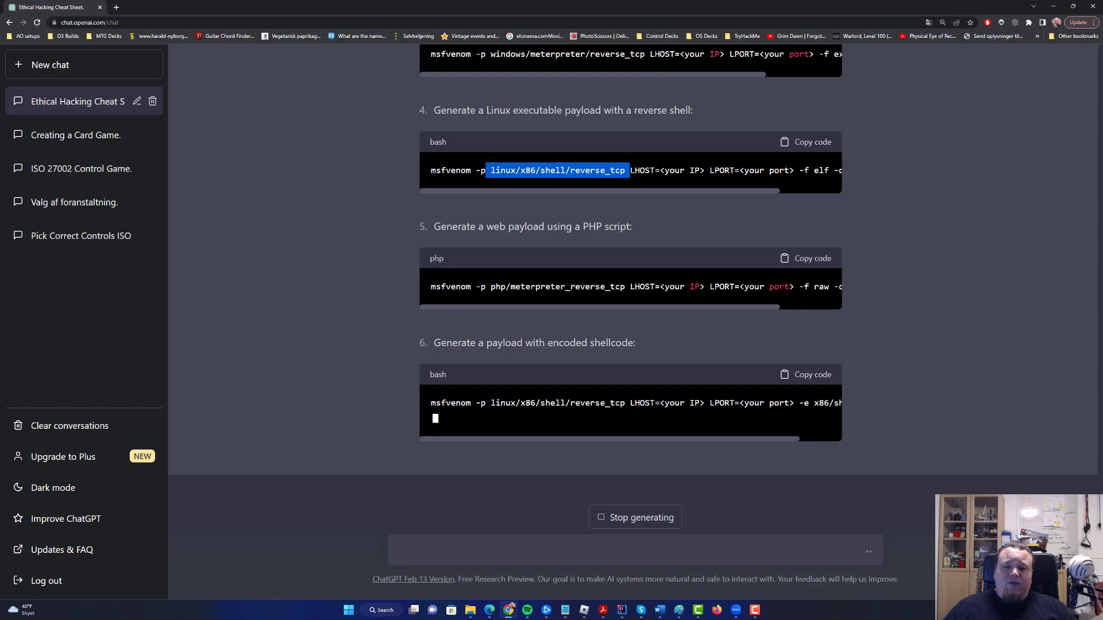
drag(779, 439, 634, 433)
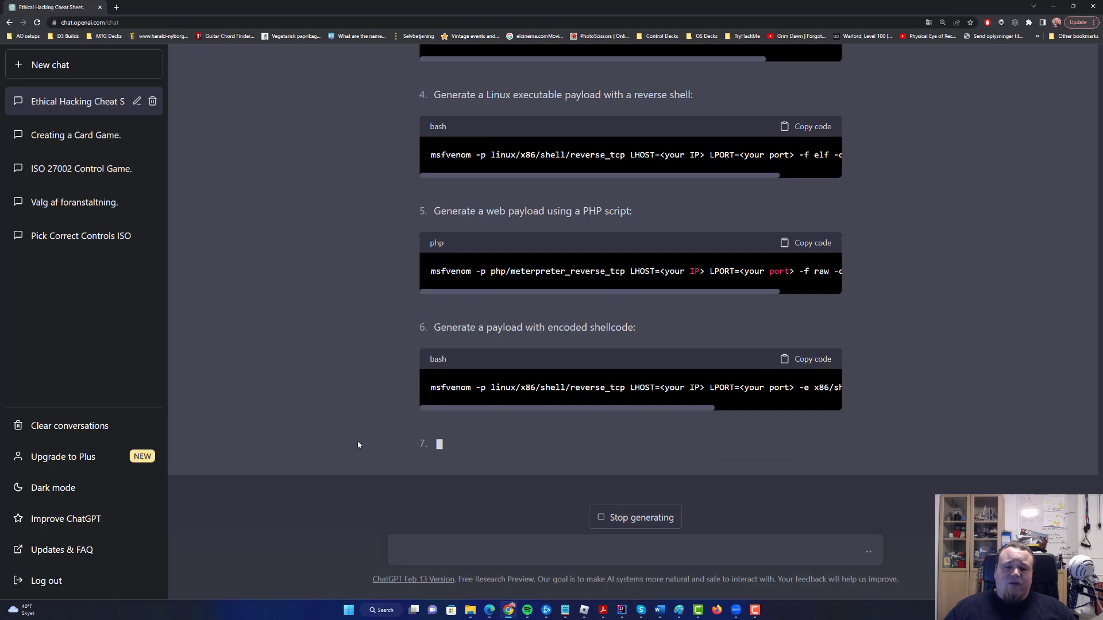
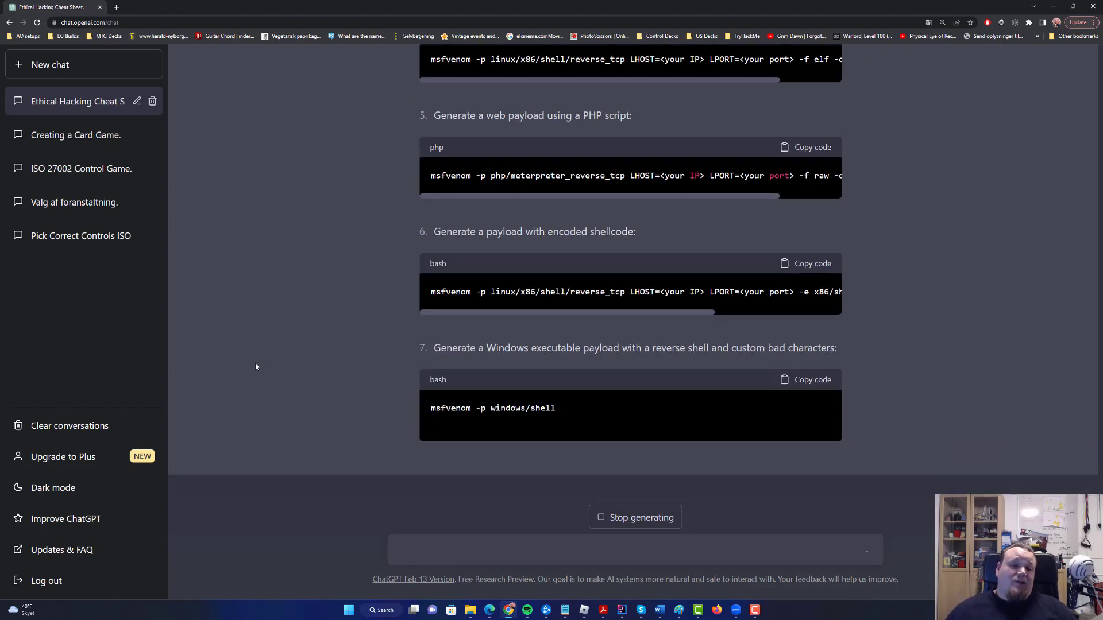
Scroll through the streaming msfvenom answer until all seven payload examples and the responsible-use note appear
scroll(349, 393, up, 7)
scroll(348, 393, up, 18)
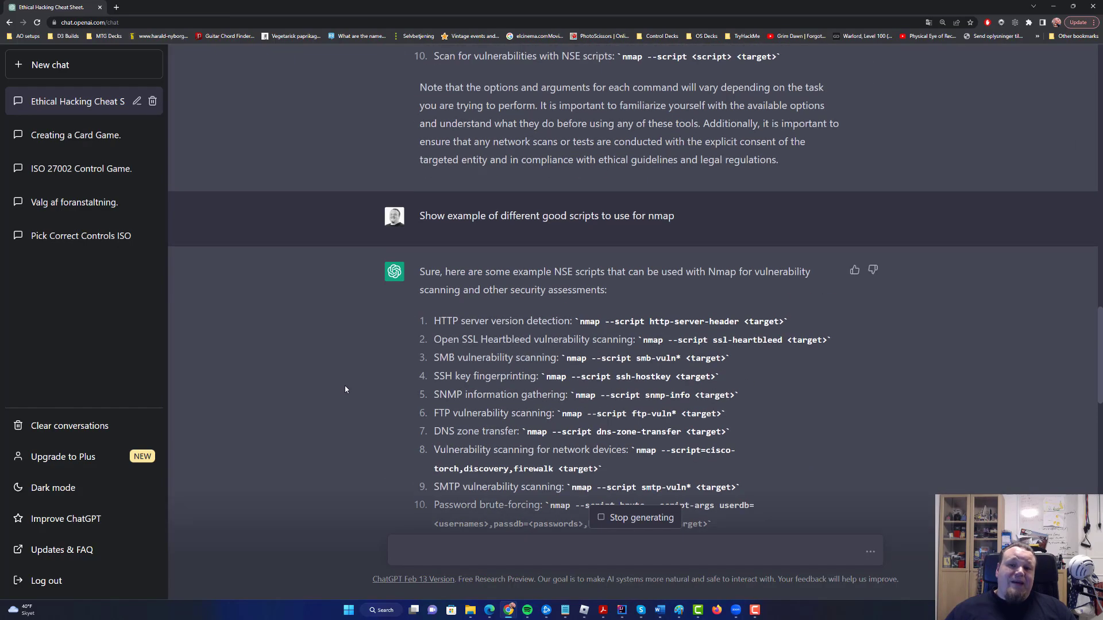
scroll(332, 374, down, 12)
scroll(332, 374, down, 13)
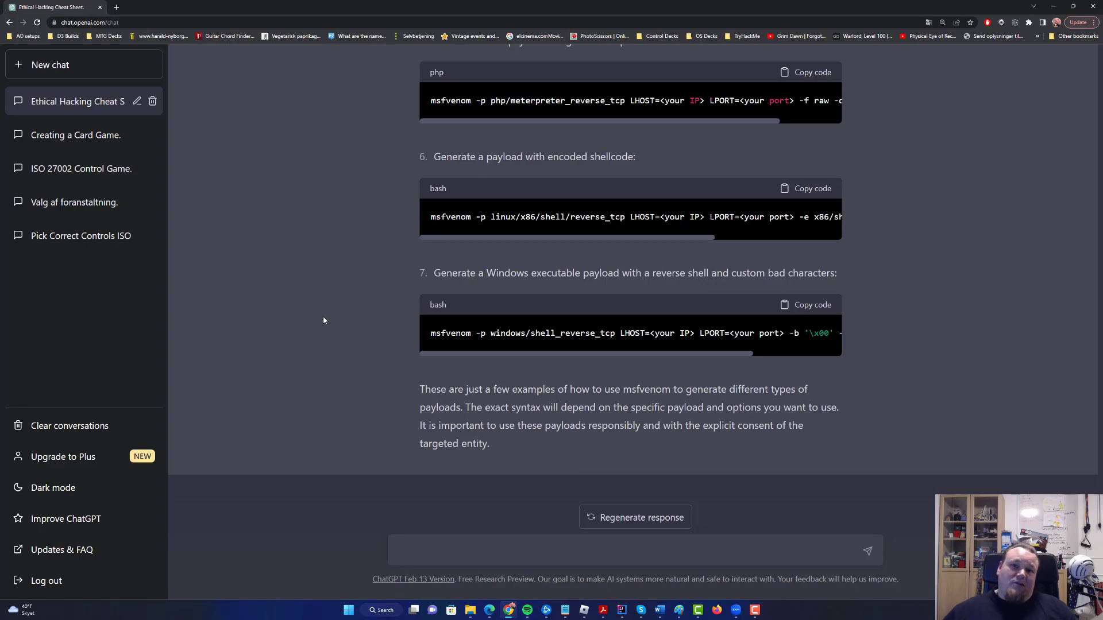
scroll(322, 319, up, 20)
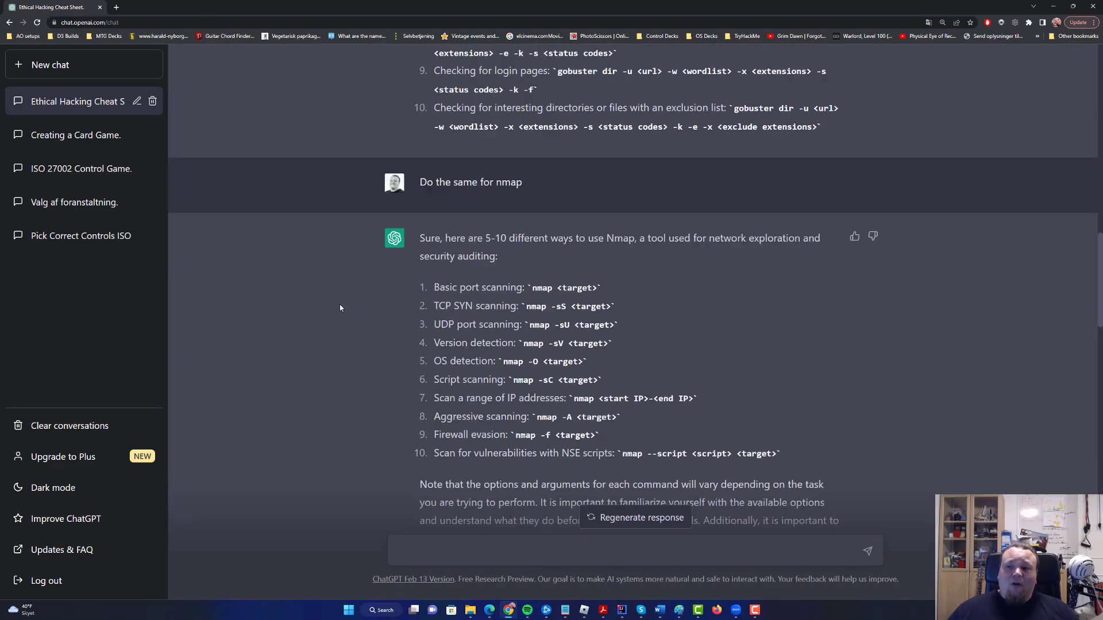
scroll(356, 310, up, 10)
scroll(377, 312, down, 6)
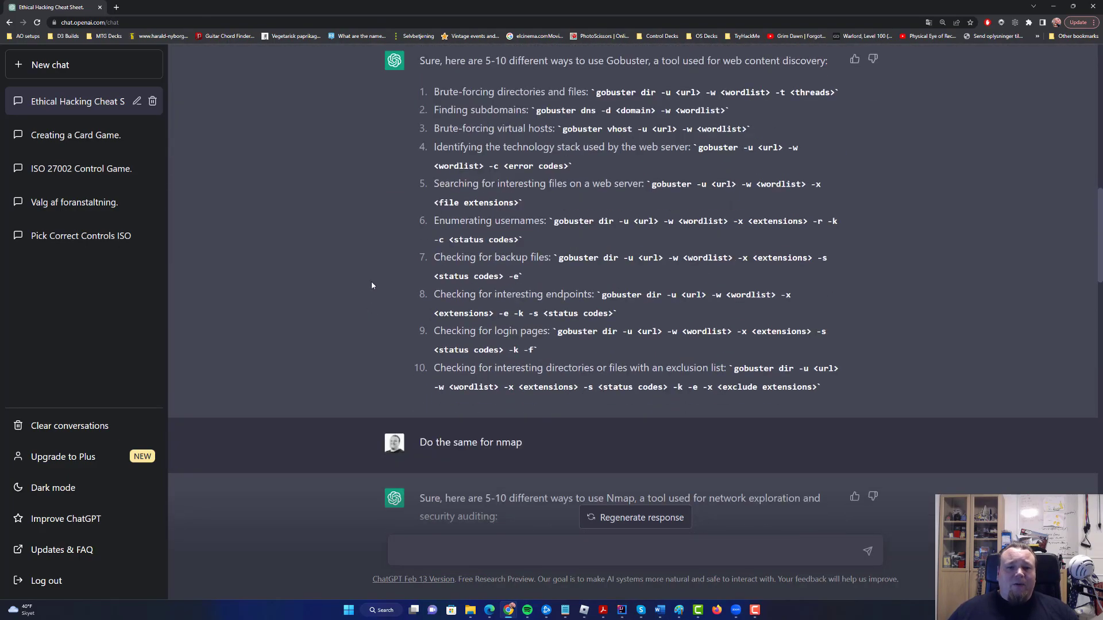
drag(433, 92, 628, 368)
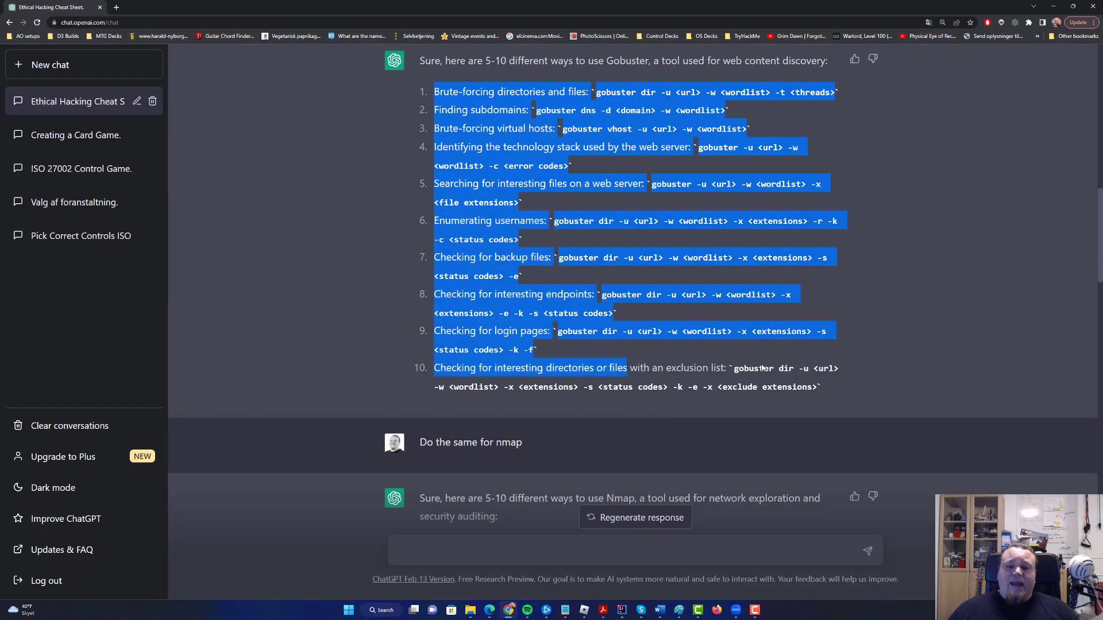
click(623, 320)
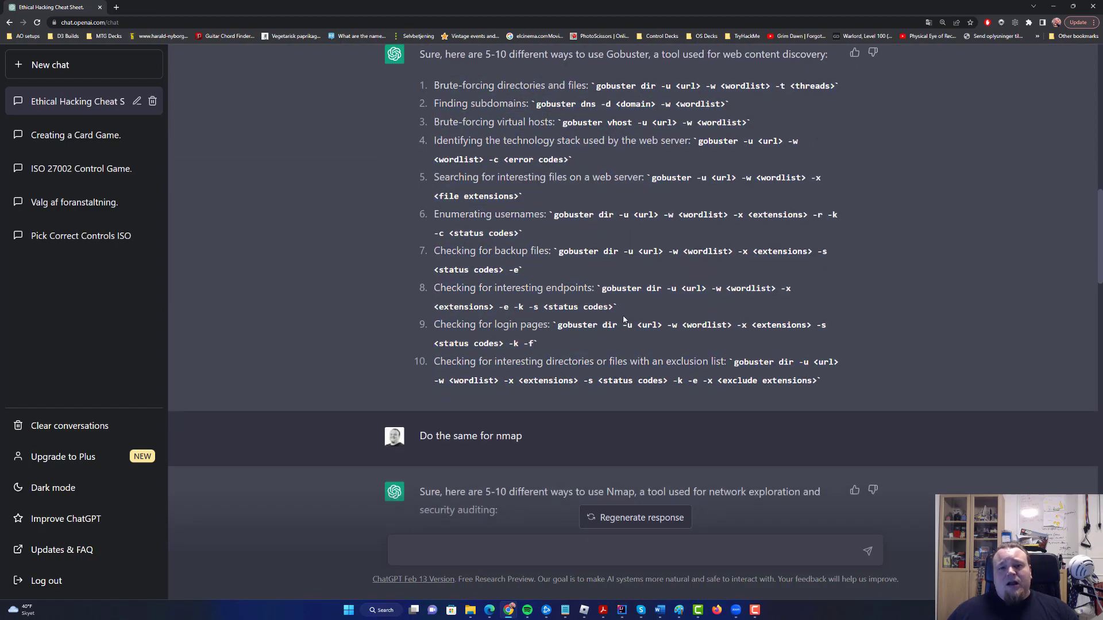
scroll(637, 325, down, 10)
scroll(652, 326, down, 10)
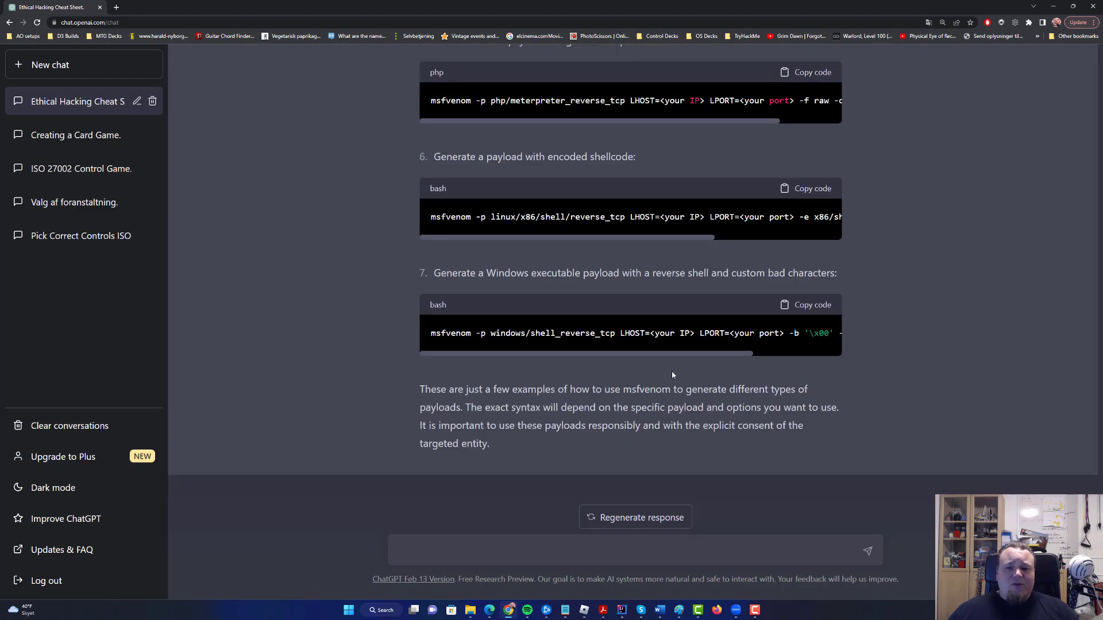
drag(651, 354, 453, 364)
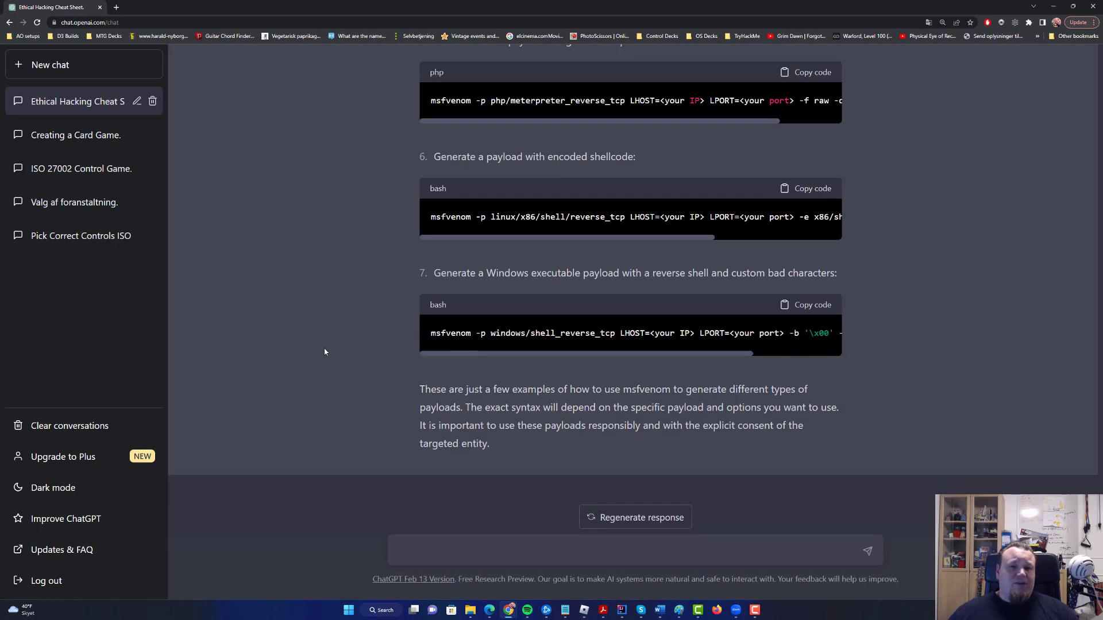